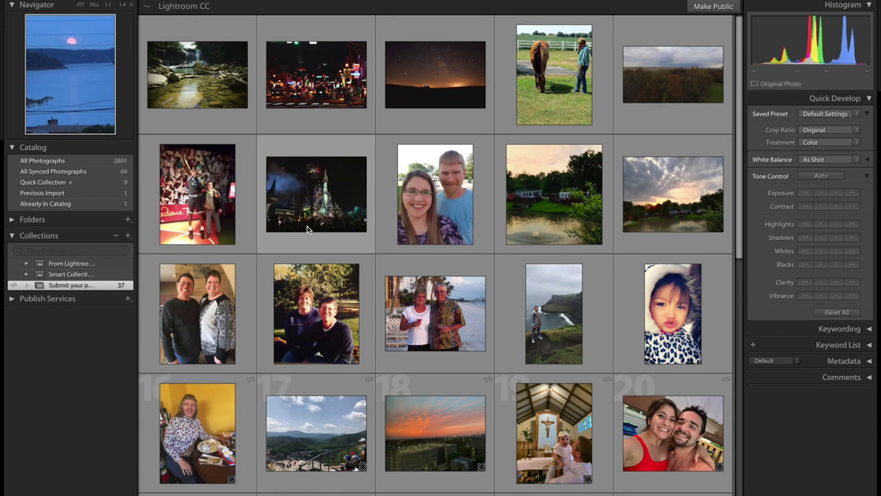
# Browse the neon street, castle and night-sky photos, then select the cliff-edge photo above the sea.
pyautogui.click(327, 43)
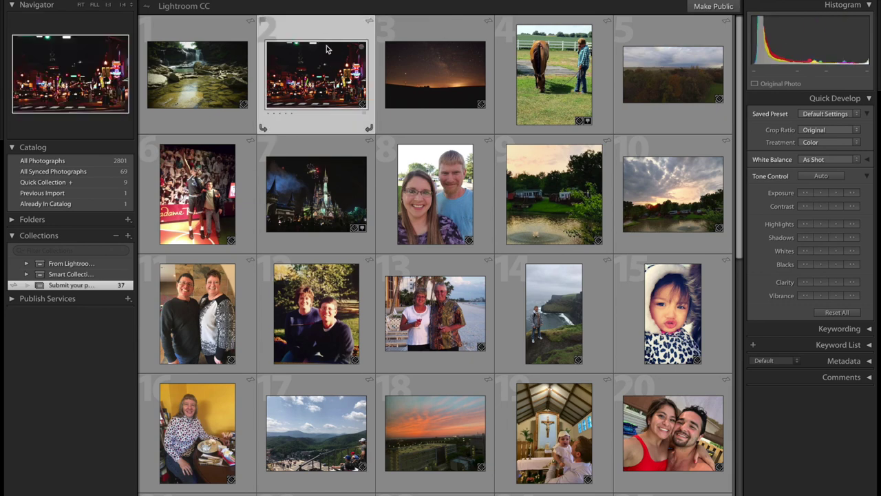
pyautogui.click(327, 186)
pyautogui.click(422, 66)
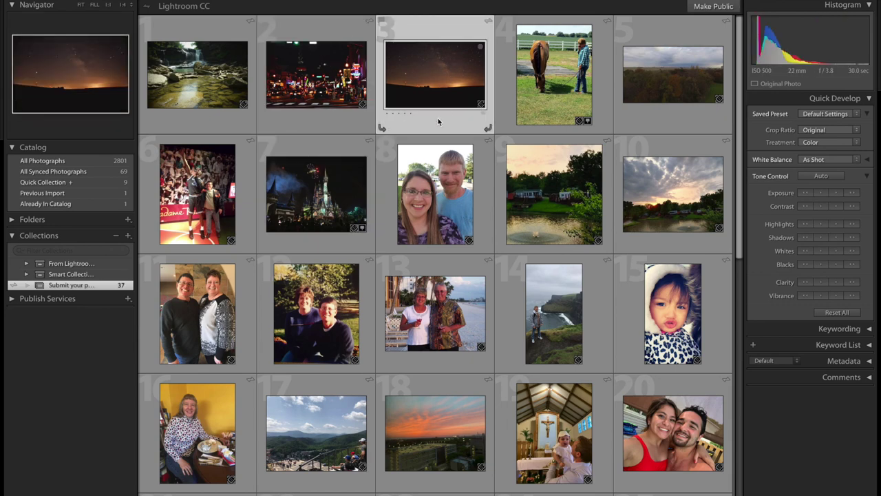
pyautogui.scroll(-8, 438, 122)
pyautogui.scroll(7, 561, 179)
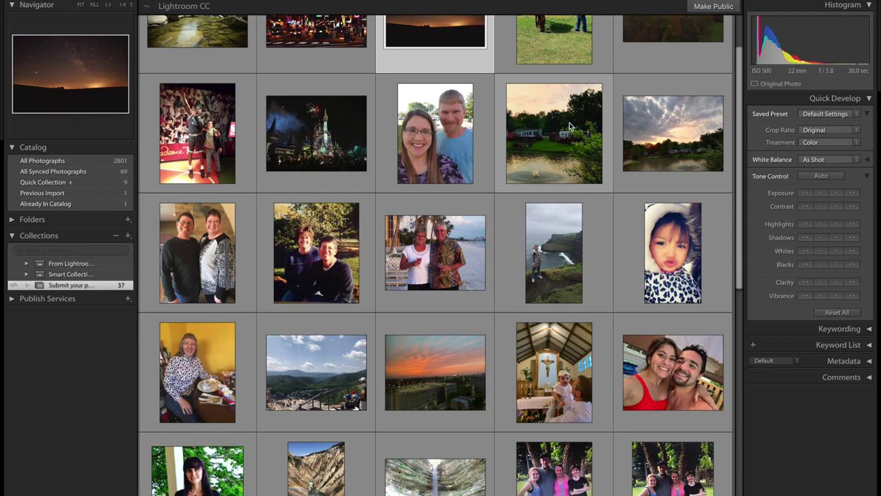
pyautogui.click(568, 278)
pyautogui.scroll(-5, 537, 262)
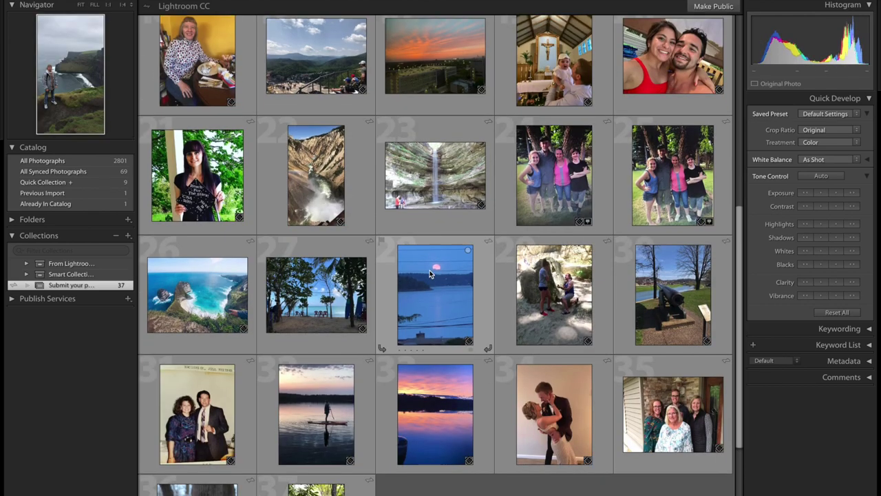
pyautogui.scroll(-1, 325, 300)
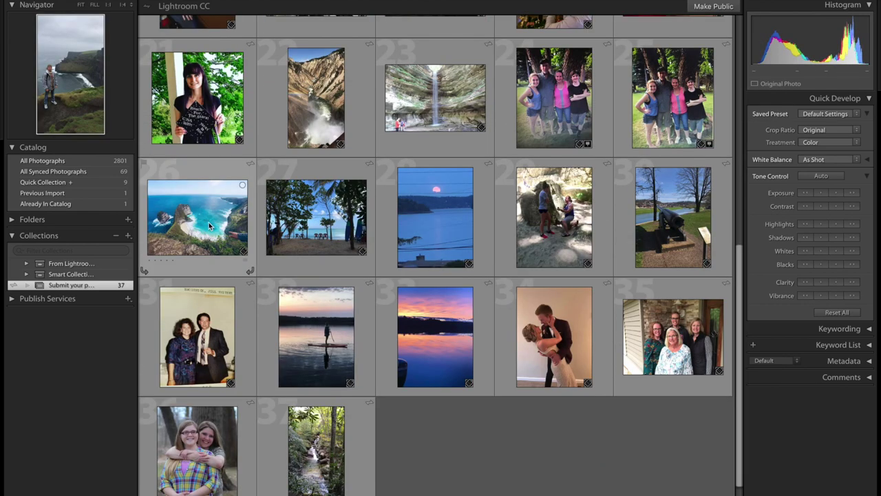
pyautogui.scroll(-1, 210, 202)
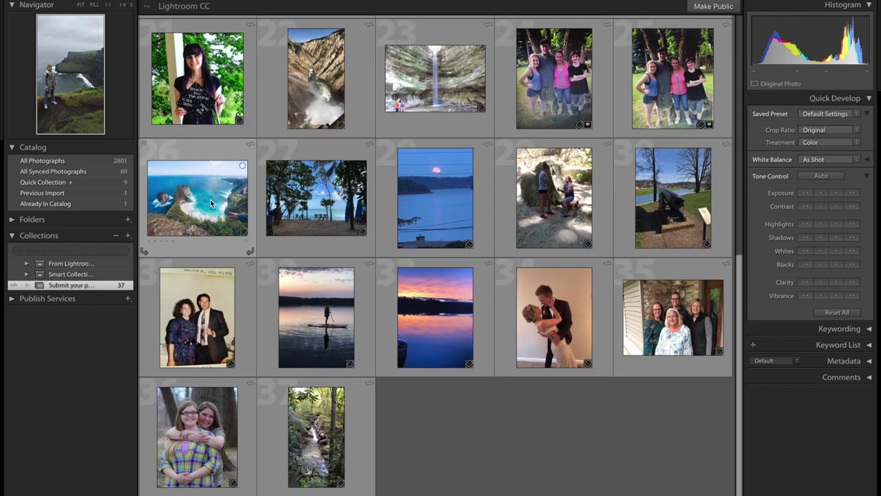
pyautogui.scroll(6, 365, 251)
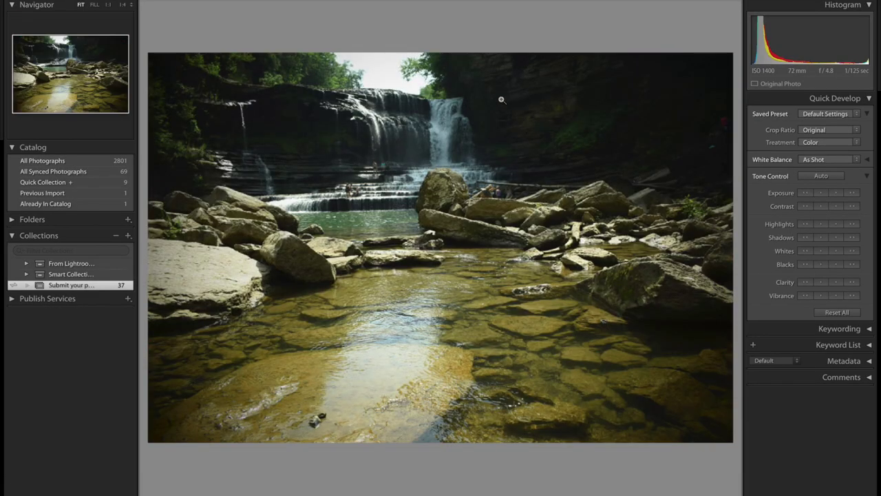
# Switch the neon night street photo into the Develop module.
pyautogui.press('d')
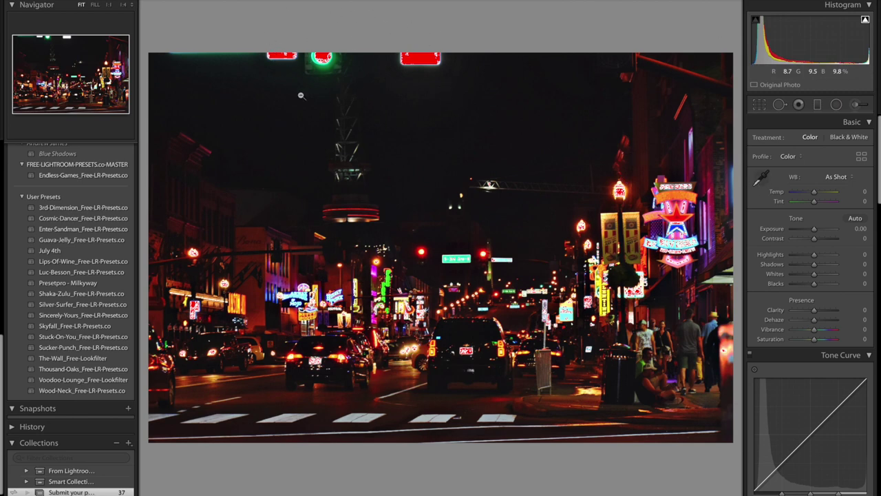
# Trim the dark sky off the street photo's top and level it to about −1°.
pyautogui.click(759, 104)
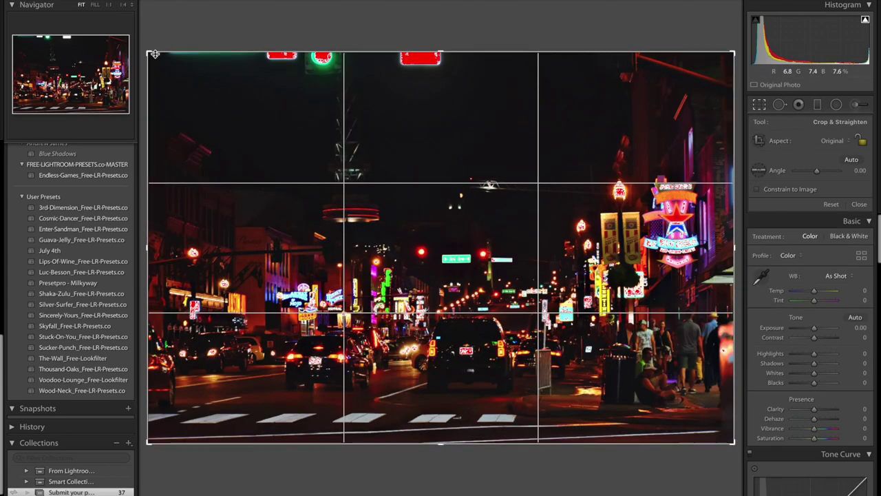
pyautogui.moveTo(148, 52); pyautogui.dragTo(146, 95)
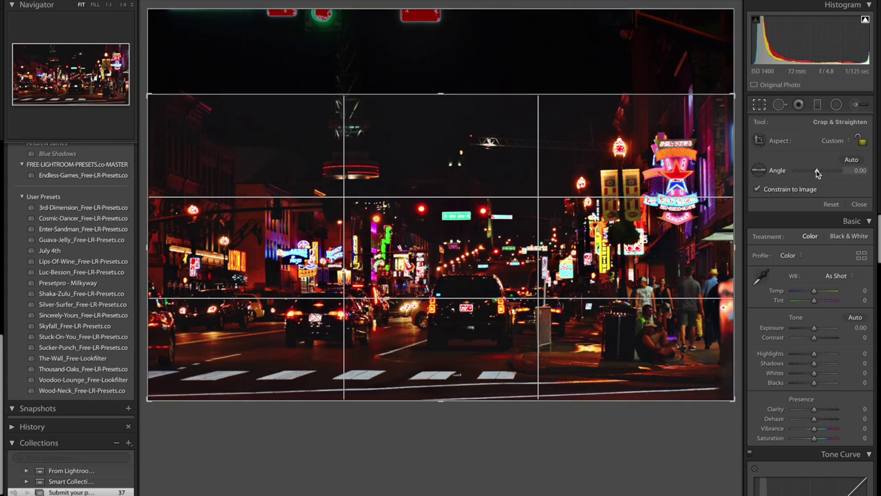
pyautogui.moveTo(817, 170); pyautogui.dragTo(816, 170)
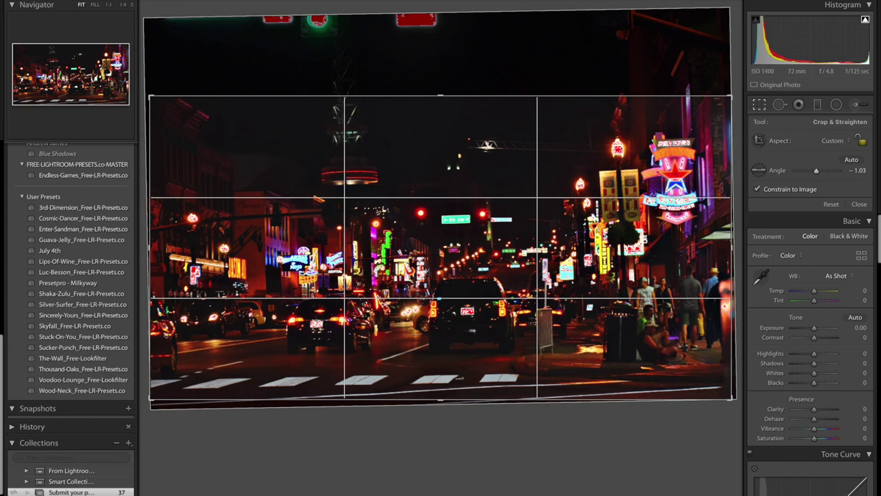
pyautogui.press('Return')
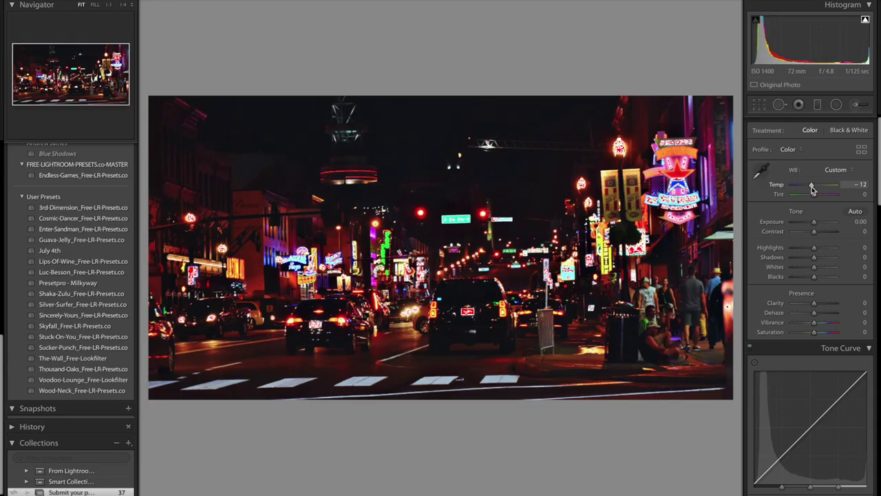
# Set street photo Contrast −7, Highlights −22 and Whites −15, then zoom in on detail.
pyautogui.scroll(-2, 816, 207)
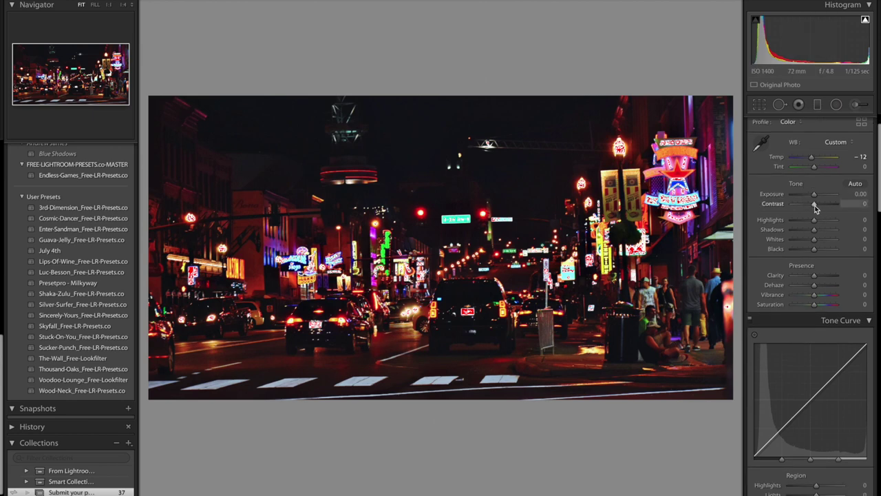
pyautogui.moveTo(815, 205); pyautogui.dragTo(814, 207)
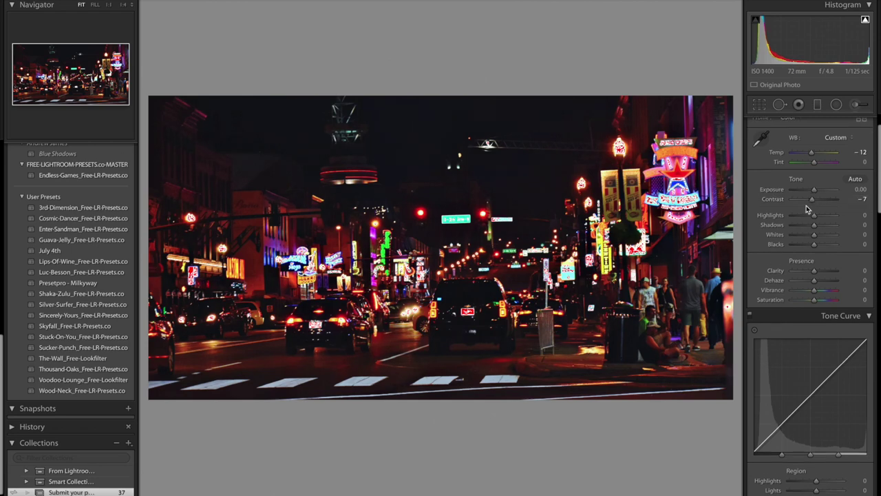
pyautogui.scroll(-1, 808, 210)
pyautogui.moveTo(815, 205)
pyautogui.mouseDown()
pyautogui.moveTo(788, 210)
pyautogui.moveTo(809, 203)
pyautogui.mouseUp()
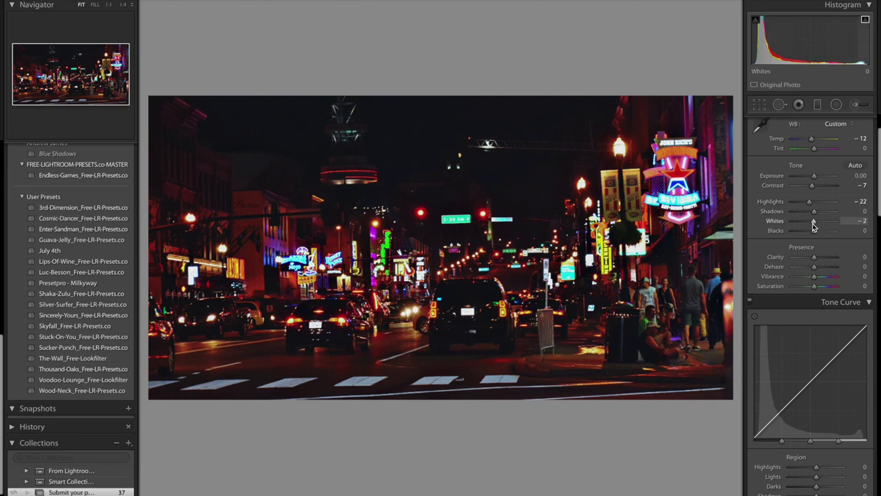
pyautogui.moveTo(814, 226); pyautogui.dragTo(855, 219)
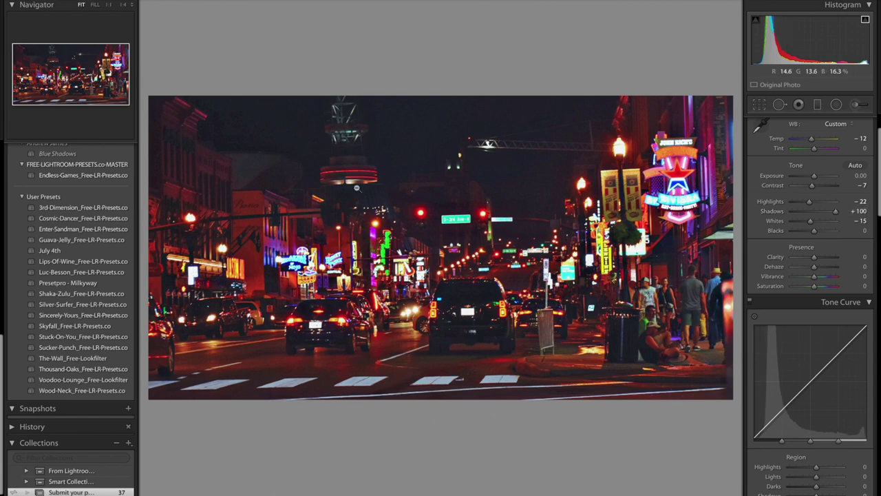
pyautogui.click(303, 169)
pyautogui.moveTo(404, 239); pyautogui.dragTo(732, 171)
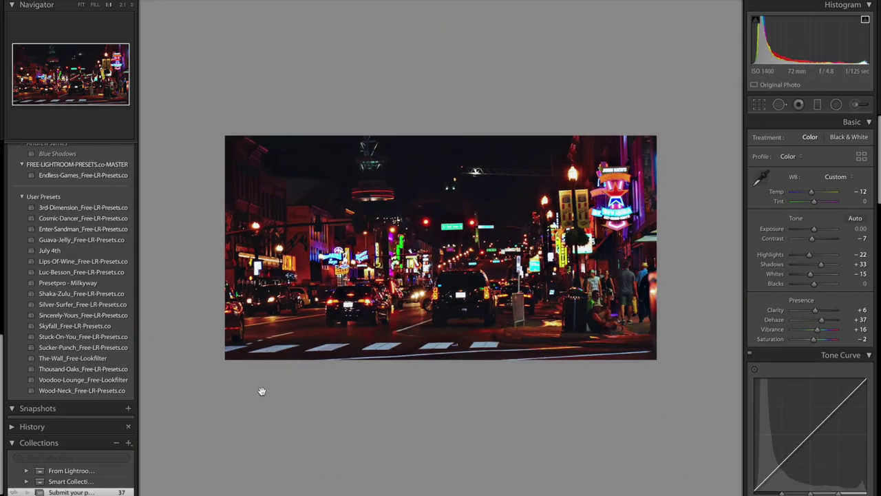
# Compare the street edit in Before/After view, zooming between fit and 1:1.
pyautogui.press('y')
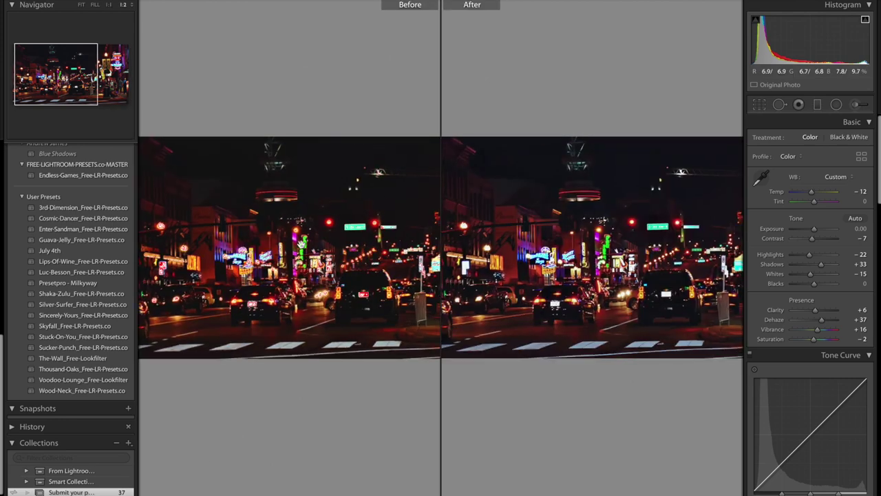
pyautogui.click(324, 243)
pyautogui.click(327, 233)
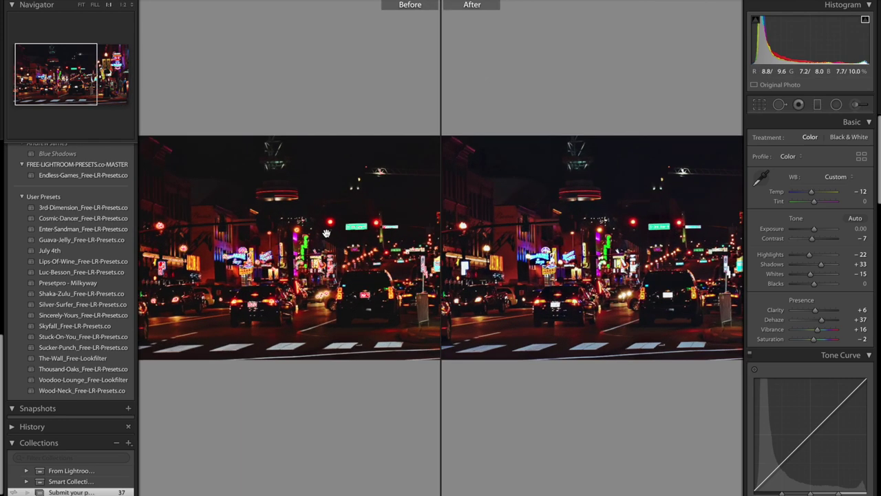
pyautogui.click(326, 234)
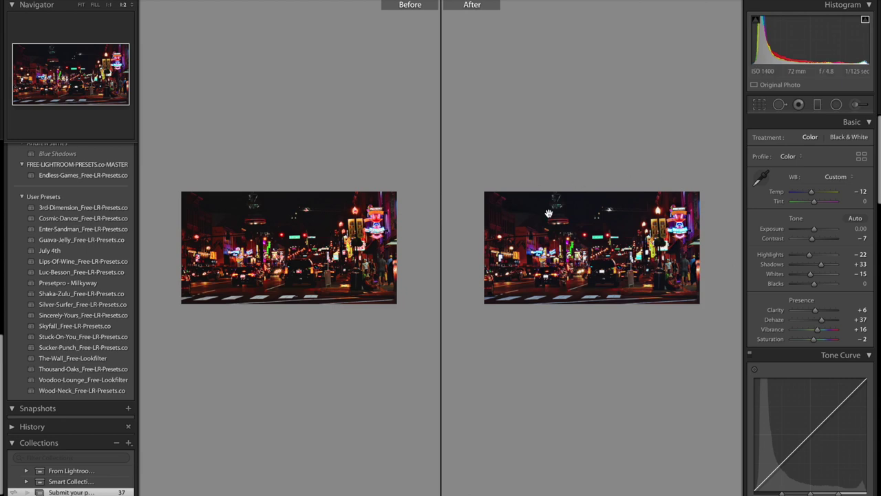
pyautogui.click(417, 233)
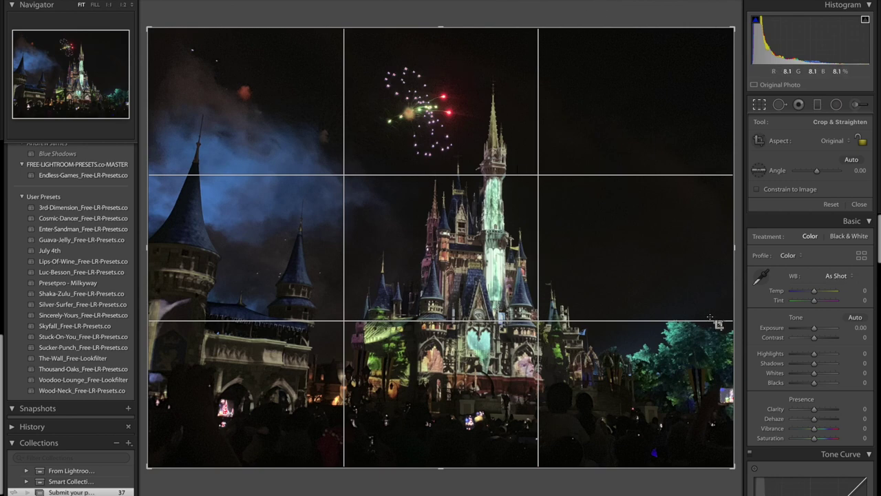
# Auto-straighten the castle photo to −1.55° with Constrain to Image on, reframe, and apply.
pyautogui.click(785, 190)
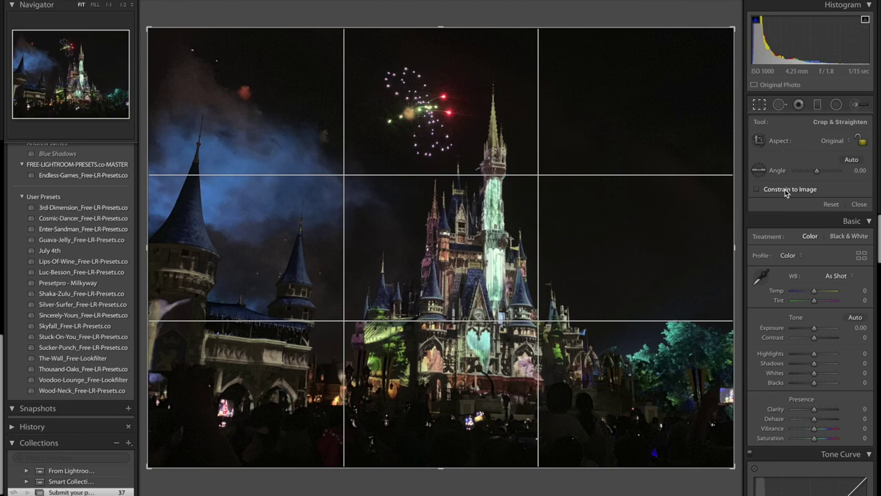
pyautogui.click(852, 160)
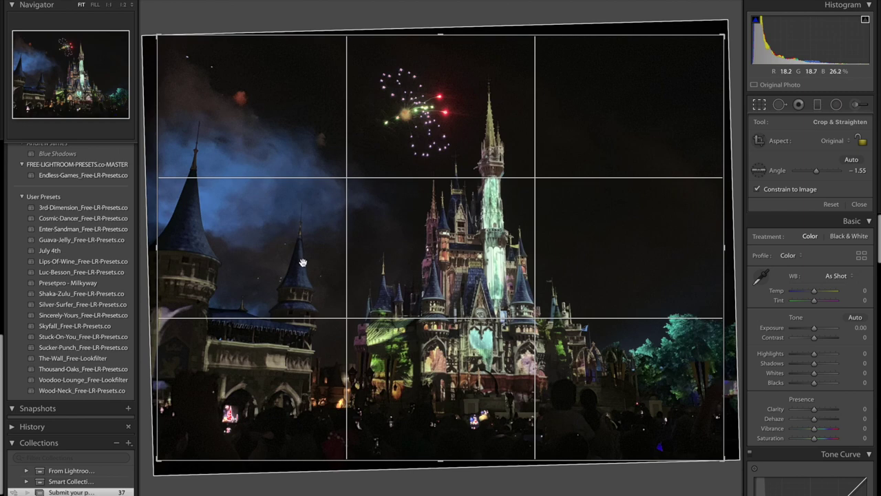
pyautogui.moveTo(307, 264); pyautogui.dragTo(310, 264)
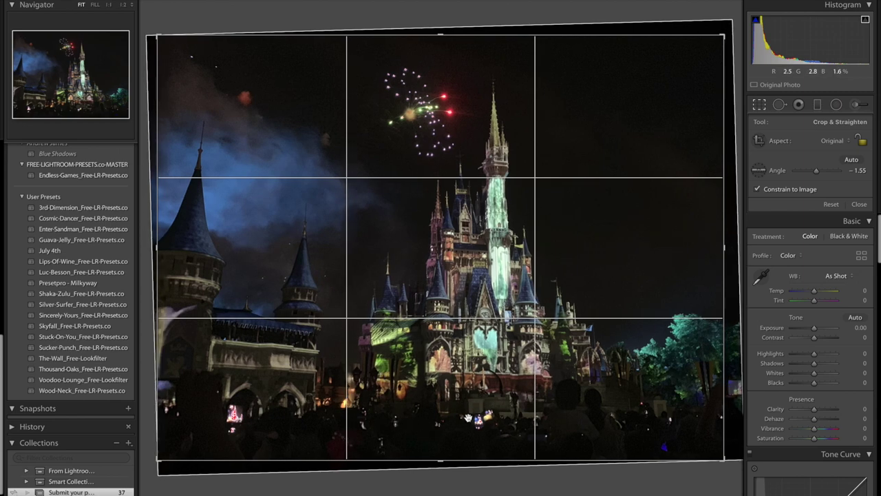
pyautogui.press('Return')
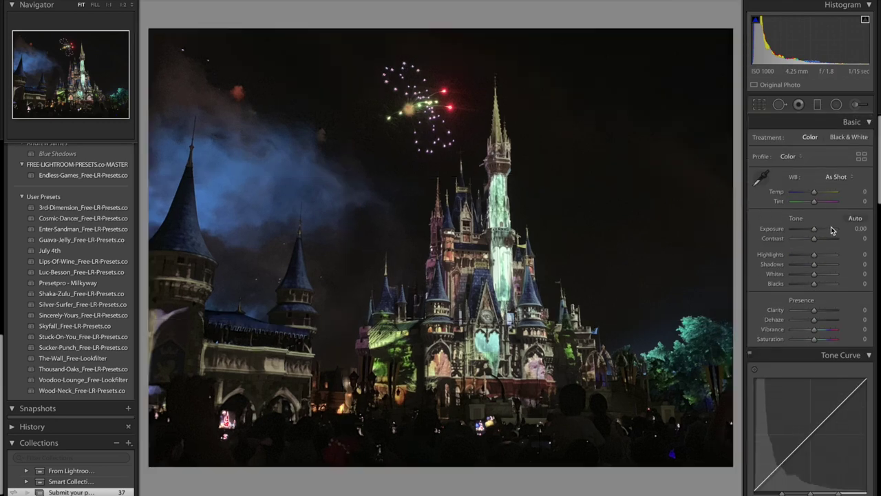
pyautogui.scroll(-1, 814, 269)
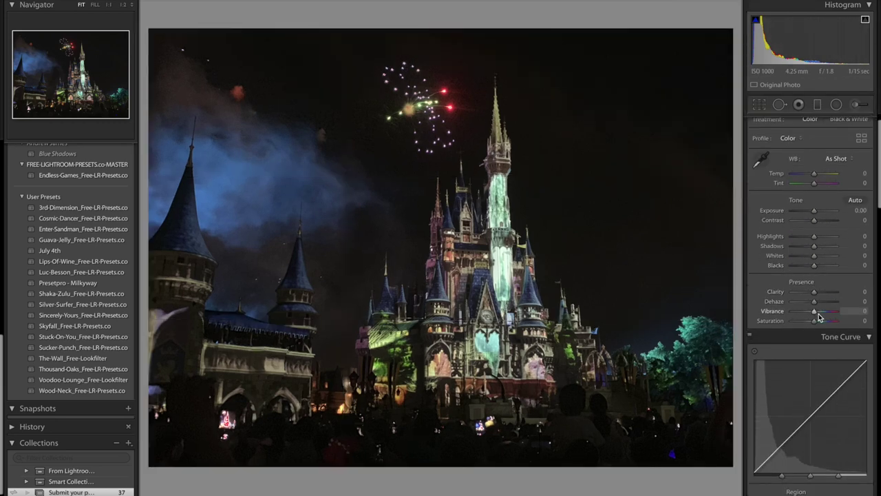
pyautogui.moveTo(829, 315); pyautogui.dragTo(861, 316)
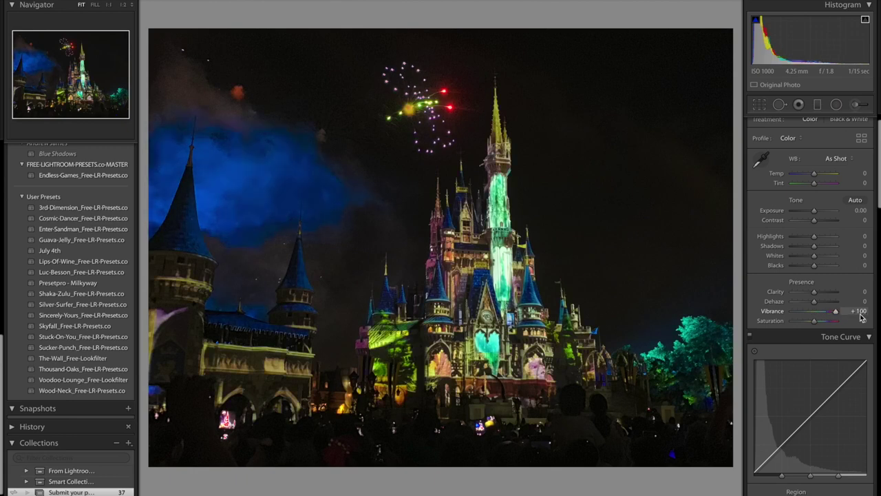
pyautogui.moveTo(857, 317); pyautogui.dragTo(821, 326)
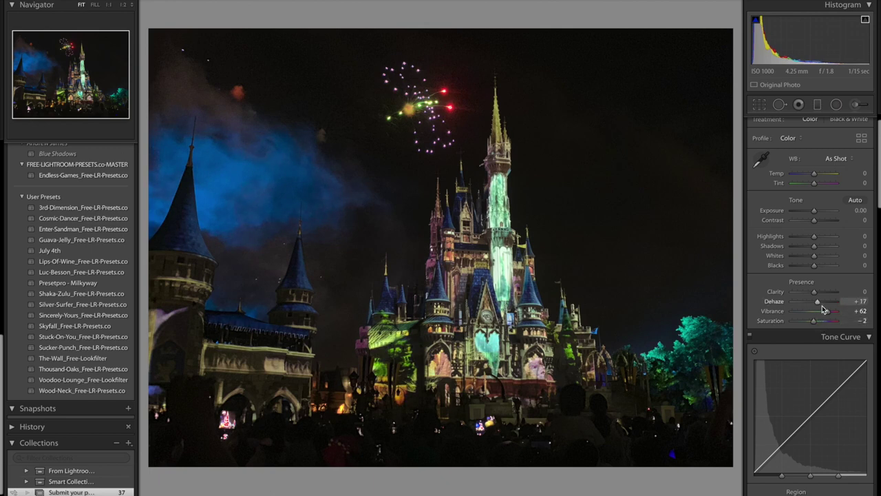
pyautogui.click(859, 301)
pyautogui.write('-80')
pyautogui.press('Return')
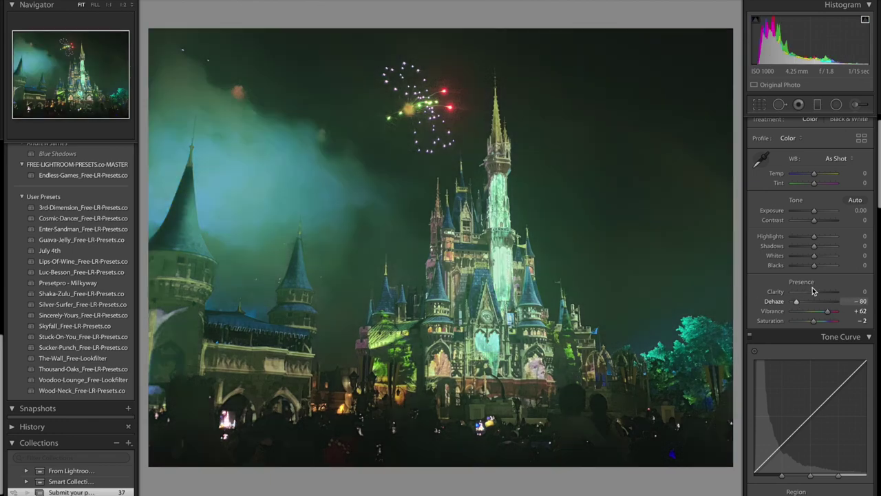
pyautogui.hotkey('shift', 'Down')
pyautogui.moveTo(810, 301)
pyautogui.mouseDown()
pyautogui.moveTo(837, 301)
pyautogui.moveTo(818, 303)
pyautogui.mouseUp()
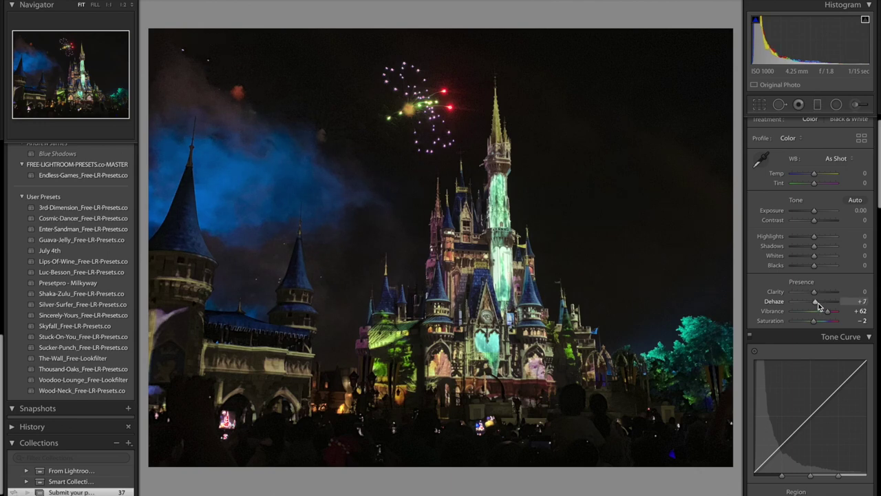
pyautogui.moveTo(815, 292); pyautogui.dragTo(815, 294)
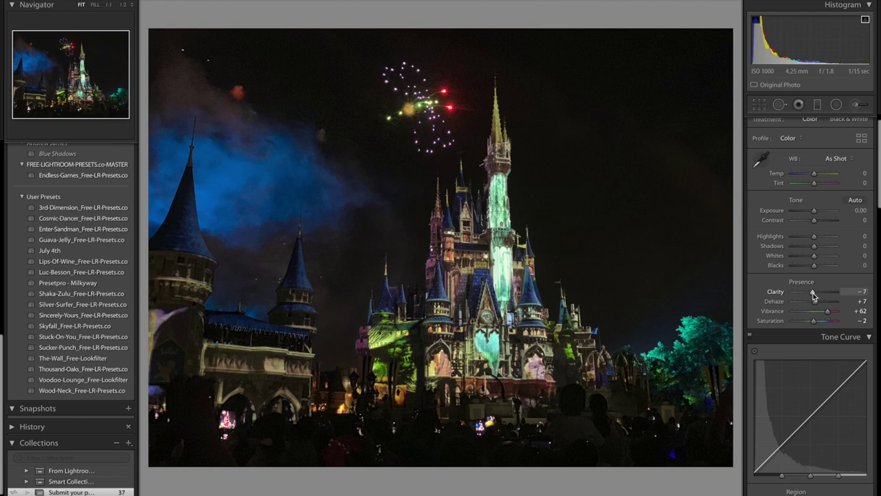
pyautogui.click(454, 95)
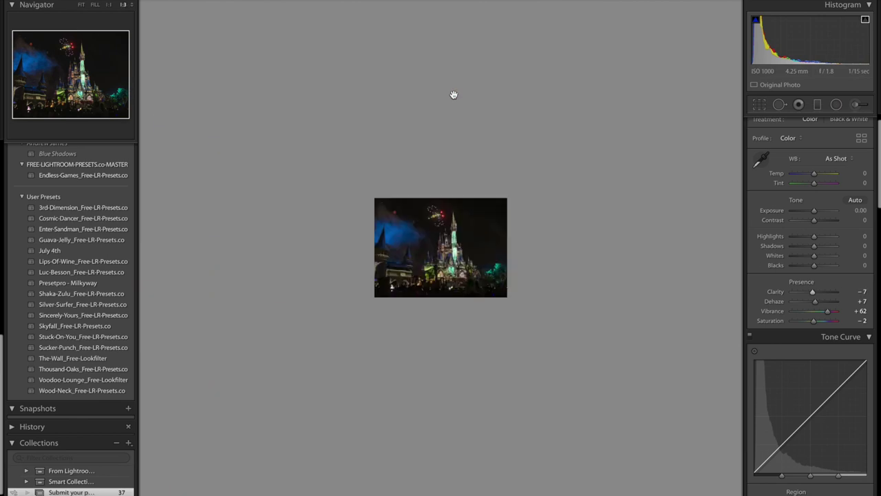
pyautogui.hotkey('ctrl', '=')
pyautogui.hotkey('ctrl', '=')
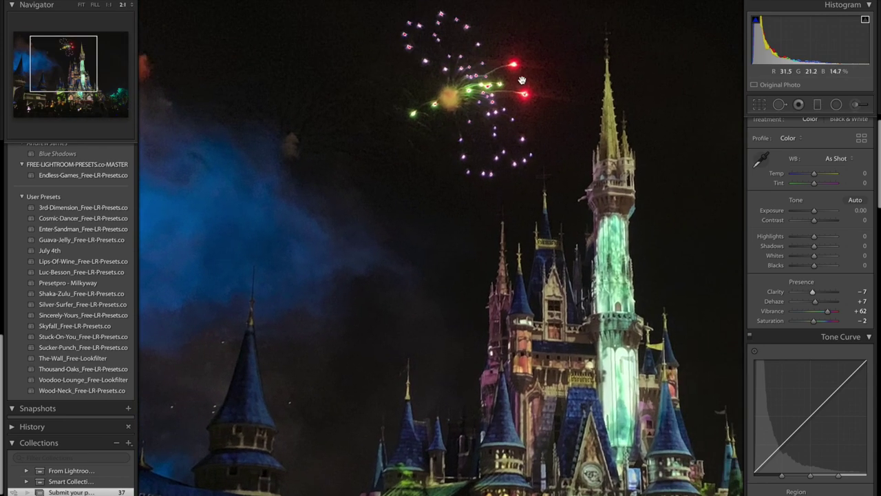
pyautogui.hotkey('ctrl', '=')
pyautogui.hotkey('ctrl', '=')
pyautogui.hotkey('ctrl', '=')
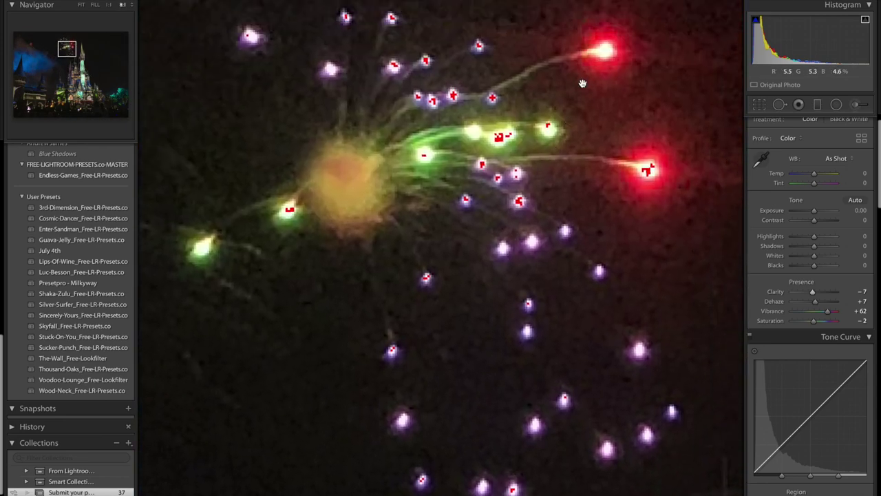
pyautogui.scroll(3, 582, 83)
pyautogui.hscroll(2, 583, 83)
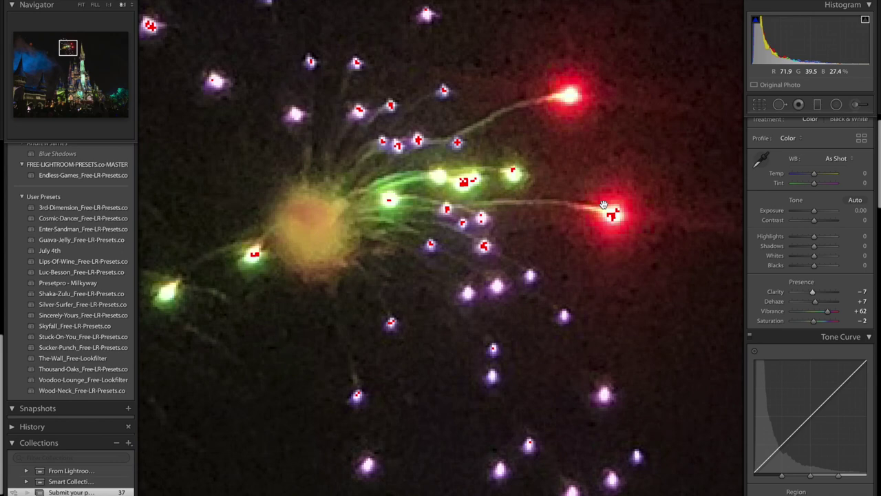
pyautogui.hotkey('ctrl', '-')
pyautogui.hotkey('ctrl', '-')
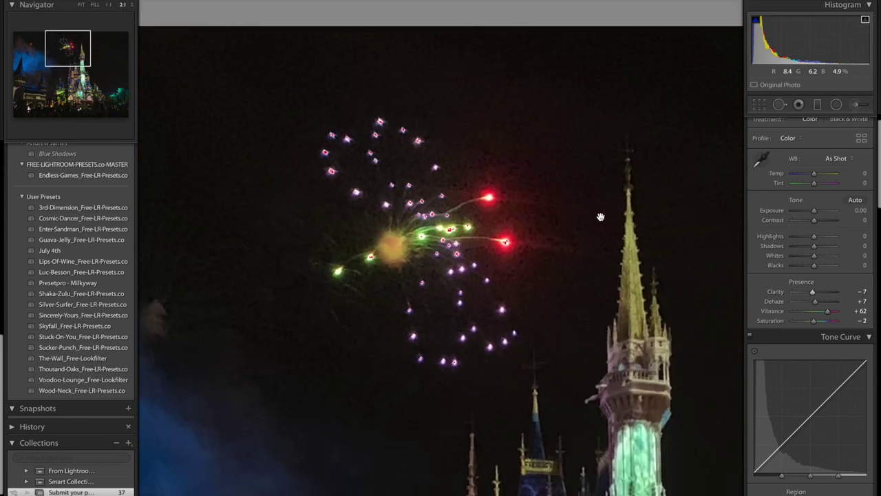
pyautogui.hotkey('ctrl', '-')
pyautogui.click(82, 5)
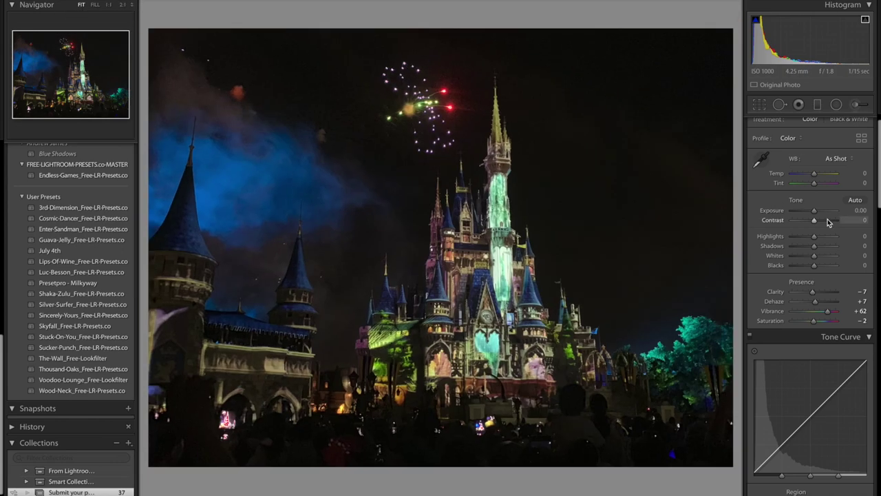
# Set the castle photo's Blacks +3, Highlights −14 and Contrast −6.
pyautogui.moveTo(820, 267)
pyautogui.mouseDown()
pyautogui.moveTo(830, 268)
pyautogui.moveTo(820, 268)
pyautogui.mouseUp()
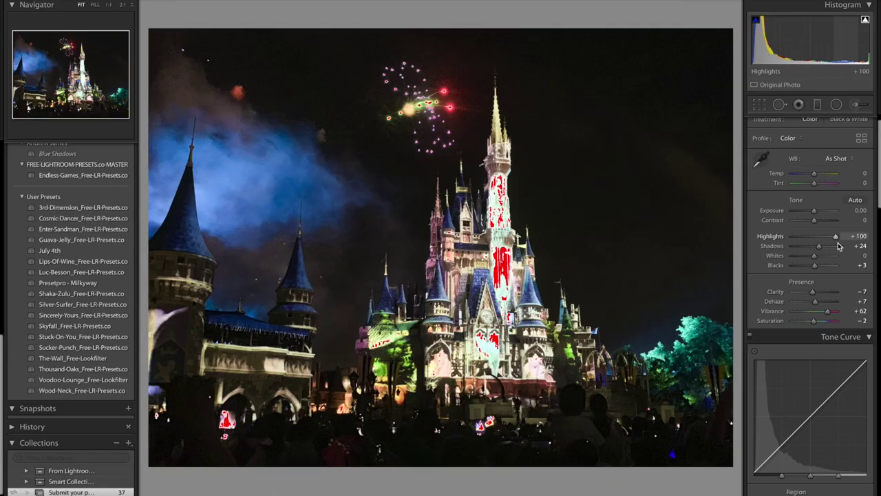
pyautogui.moveTo(837, 243); pyautogui.dragTo(814, 247)
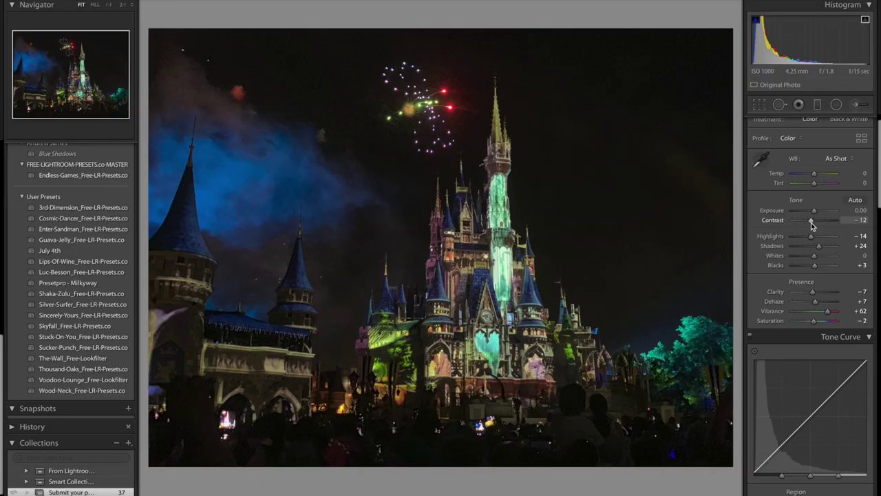
pyautogui.moveTo(811, 223); pyautogui.dragTo(821, 223)
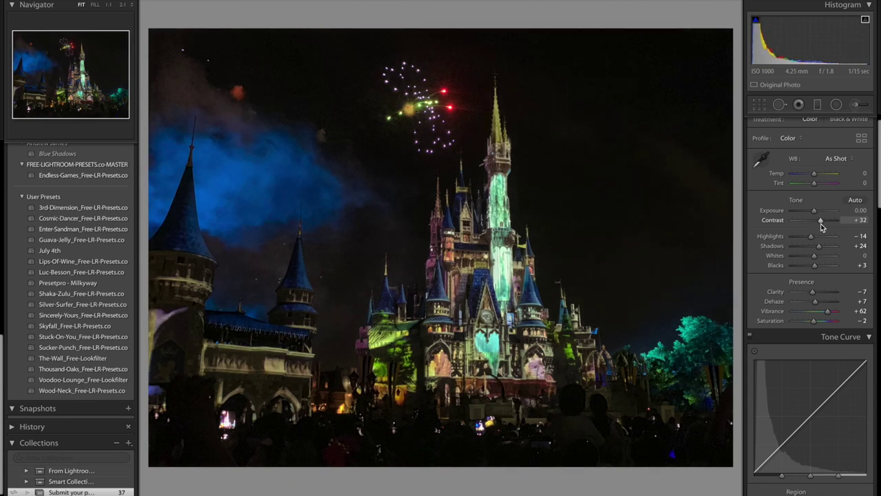
pyautogui.moveTo(821, 223); pyautogui.dragTo(813, 224)
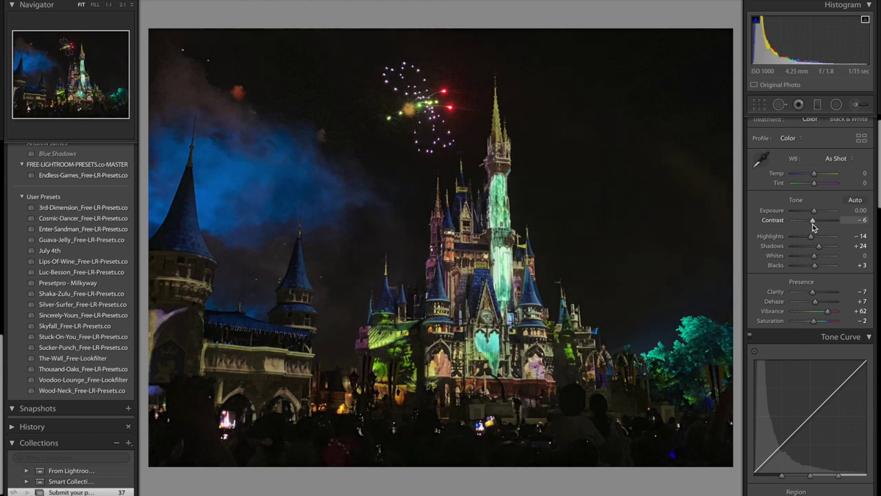
# Adjust the white balance to Temp −3 and Tint +6.
pyautogui.scroll(2, 814, 236)
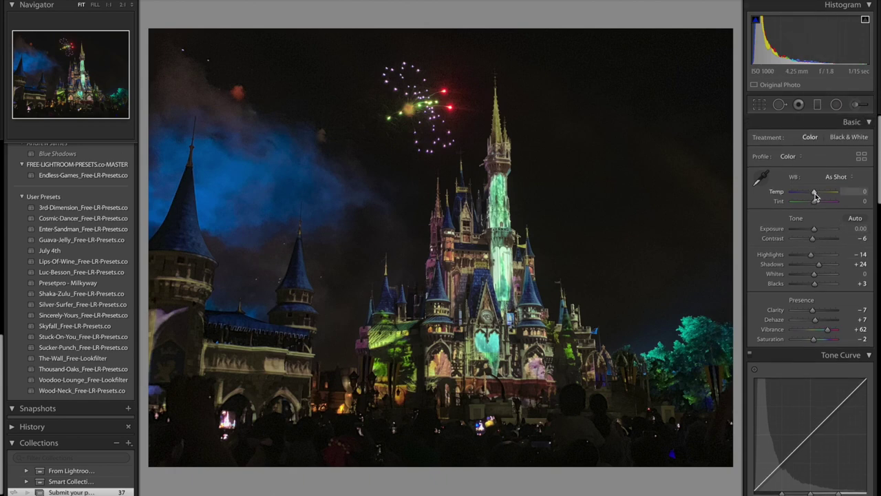
pyautogui.moveTo(815, 195); pyautogui.dragTo(817, 195)
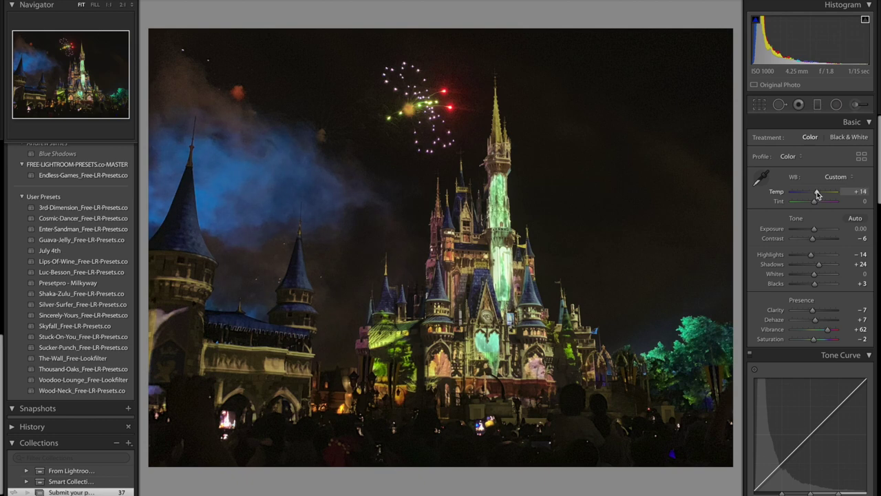
pyautogui.moveTo(818, 196); pyautogui.dragTo(816, 196)
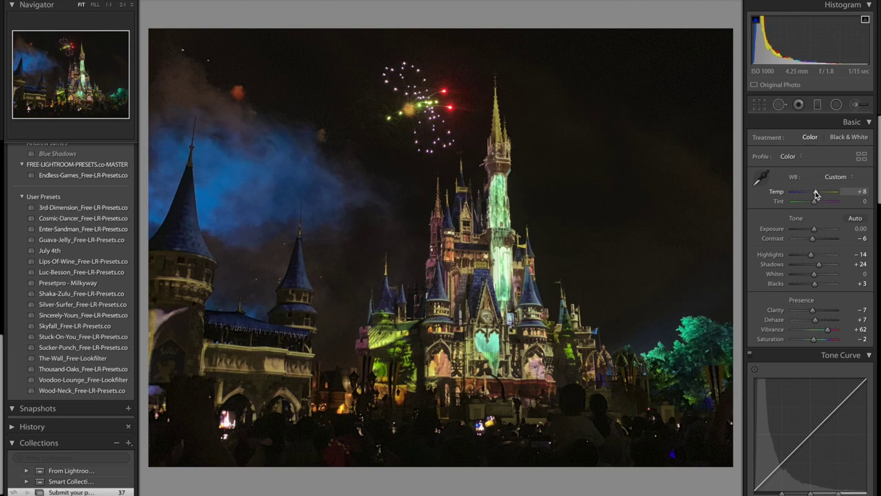
pyautogui.moveTo(815, 191); pyautogui.dragTo(813, 195)
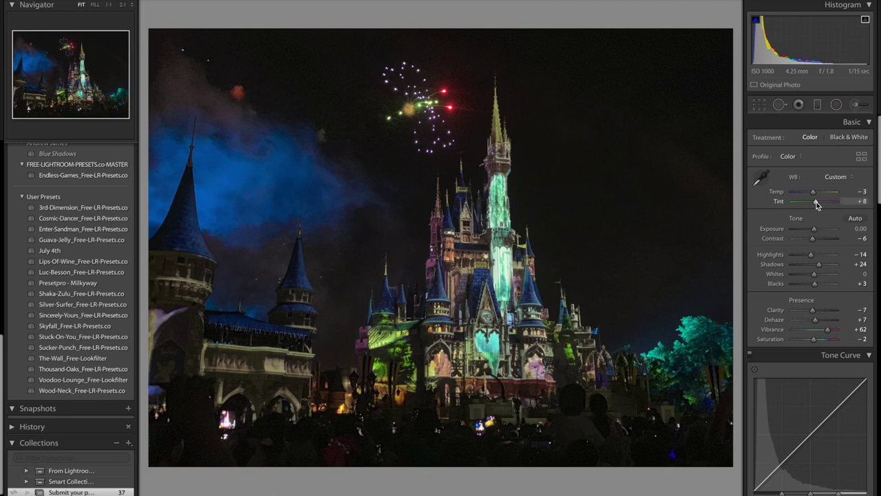
pyautogui.moveTo(817, 205); pyautogui.dragTo(817, 205)
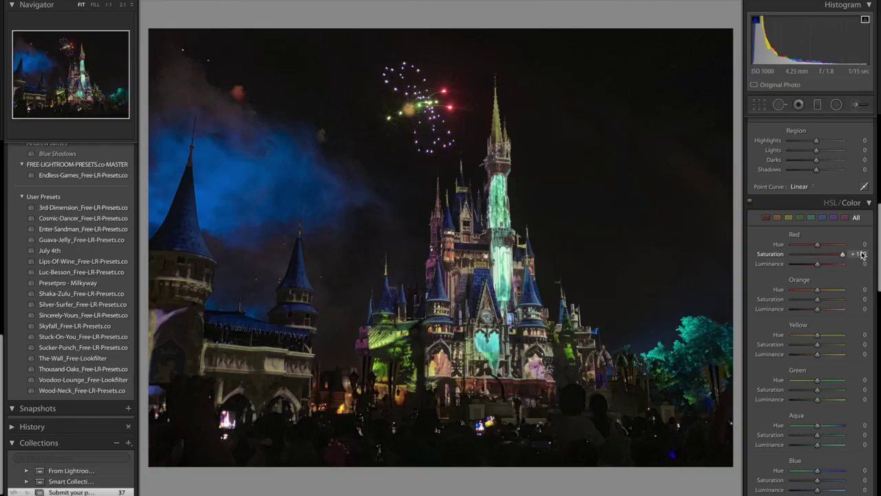
# Set HSL saturation to Red +62, Aqua −18, Blue −33 and Green +27.
pyautogui.moveTo(814, 254); pyautogui.dragTo(811, 254)
pyautogui.moveTo(810, 253); pyautogui.dragTo(841, 256)
pyautogui.scroll(-5, 835, 255)
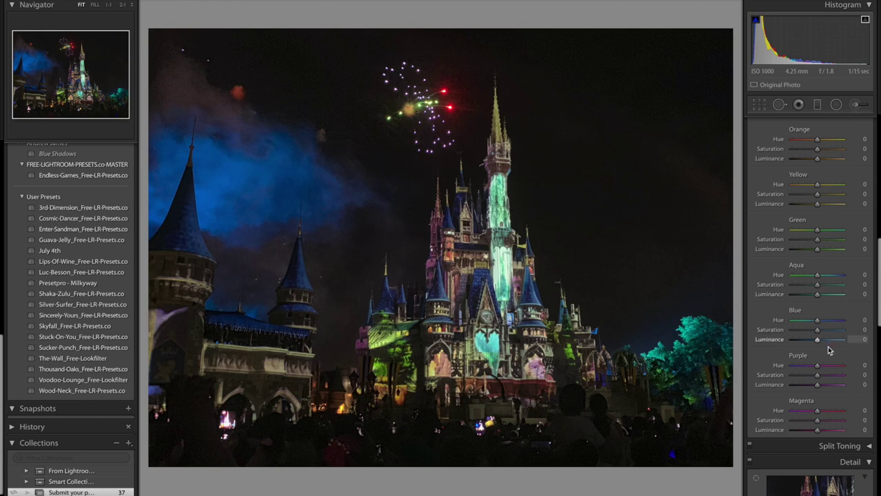
pyautogui.moveTo(817, 284)
pyautogui.mouseDown()
pyautogui.moveTo(863, 282)
pyautogui.moveTo(792, 287)
pyautogui.moveTo(858, 283)
pyautogui.moveTo(813, 292)
pyautogui.mouseUp()
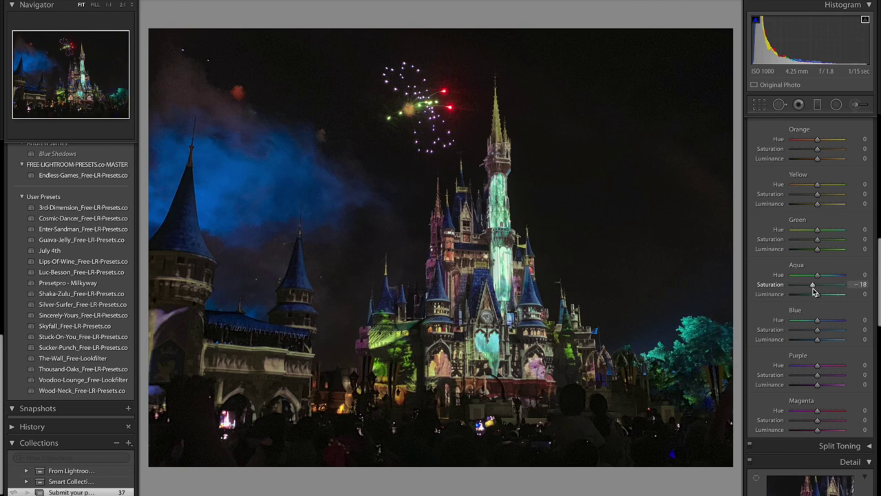
pyautogui.moveTo(817, 329); pyautogui.dragTo(780, 339)
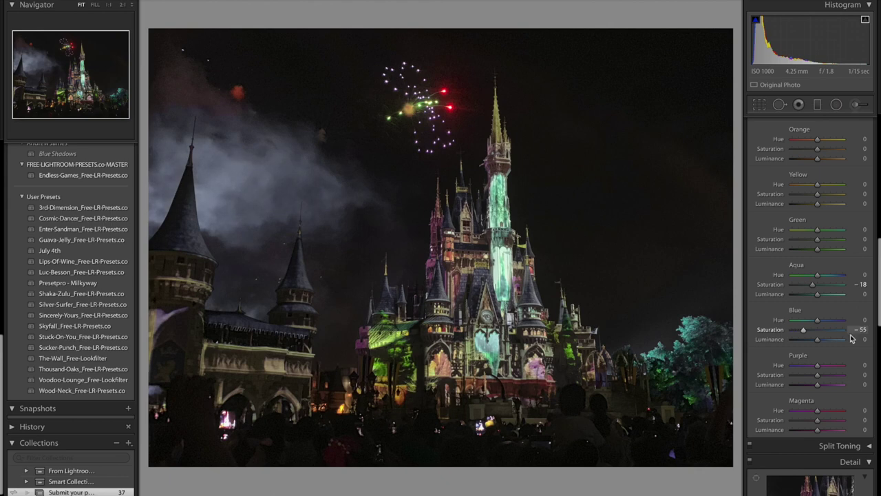
pyautogui.moveTo(852, 338); pyautogui.dragTo(813, 344)
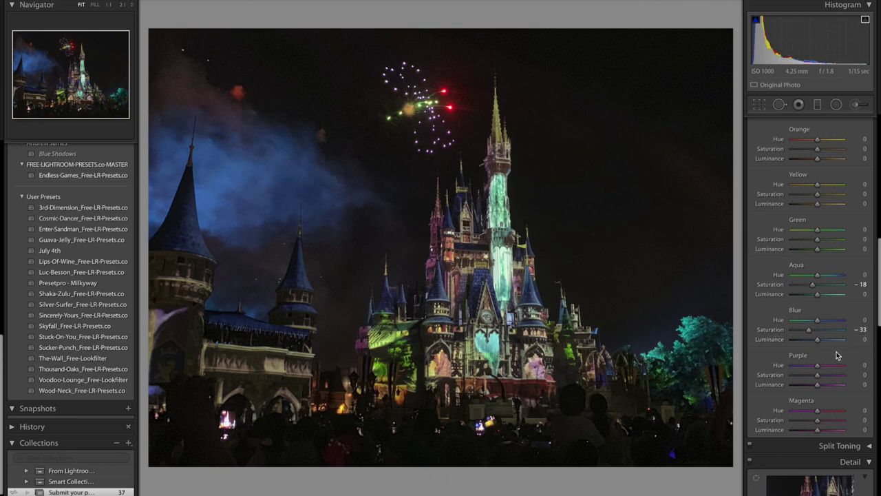
pyautogui.scroll(-1, 837, 355)
pyautogui.scroll(4, 830, 345)
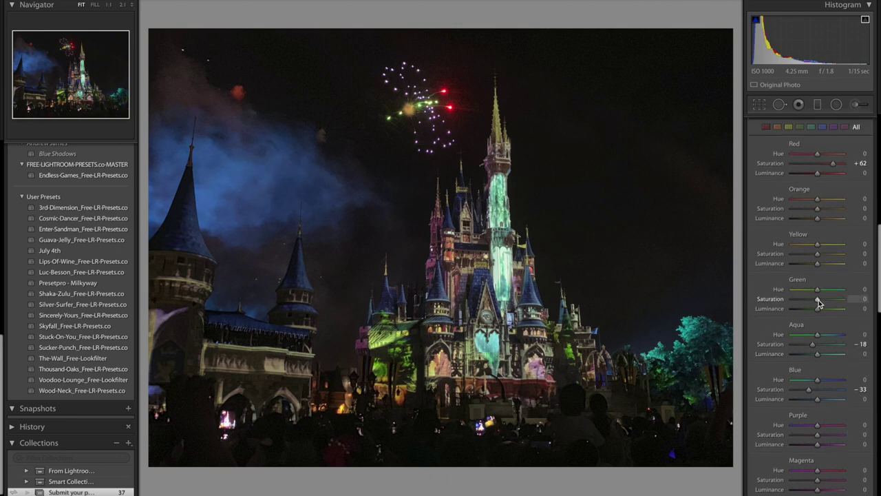
pyautogui.moveTo(819, 300); pyautogui.dragTo(826, 304)
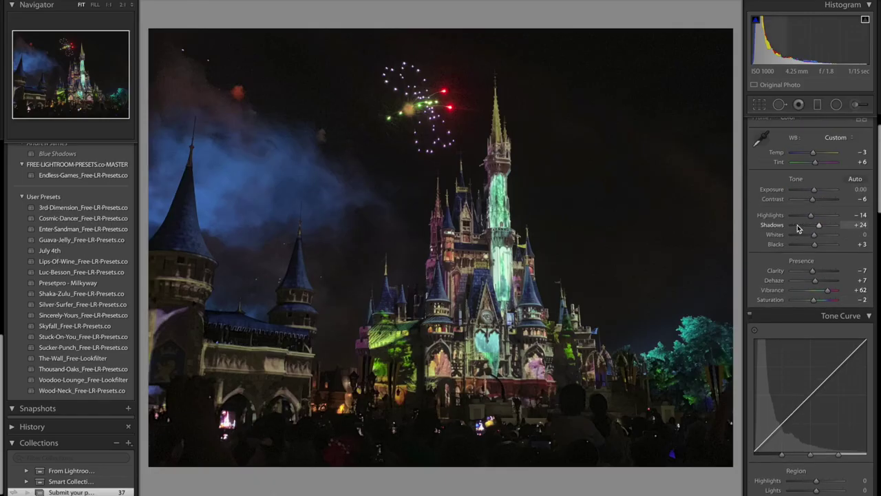
pyautogui.scroll(2, 799, 229)
pyautogui.press('y')
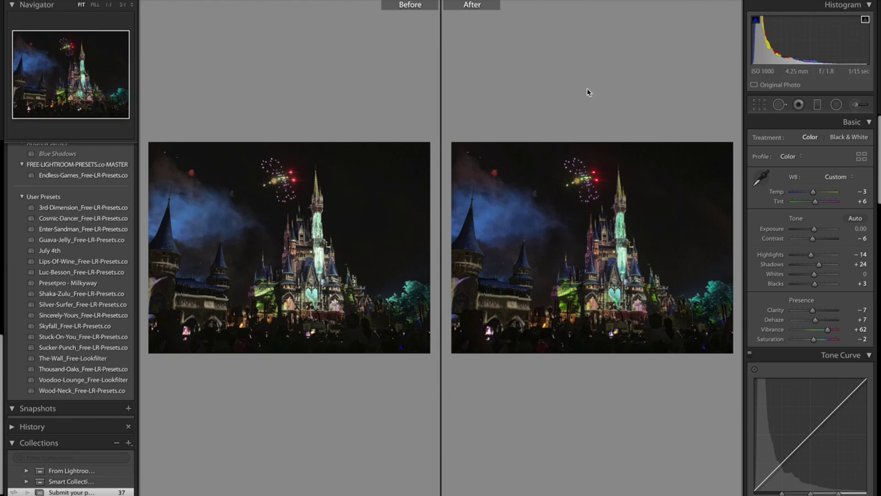
pyautogui.press('y')
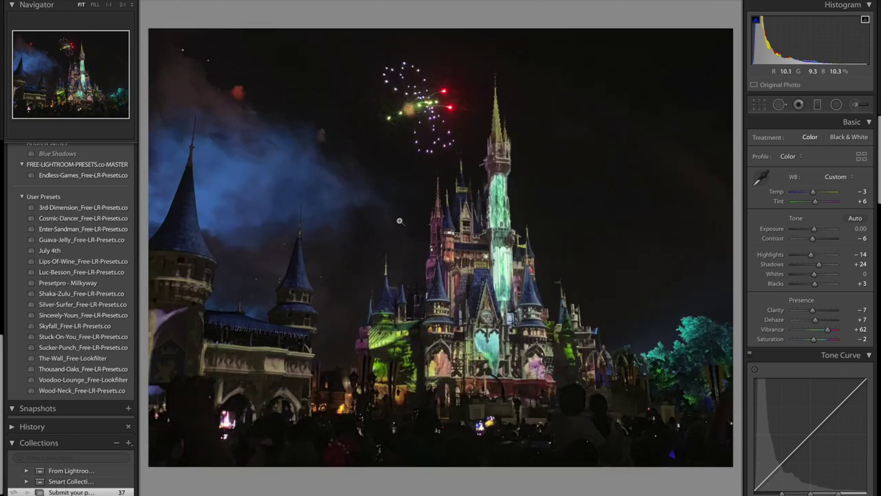
# Return to the Library grid, scroll down, and open the canyon waterfall photo in Loupe.
pyautogui.press('e')
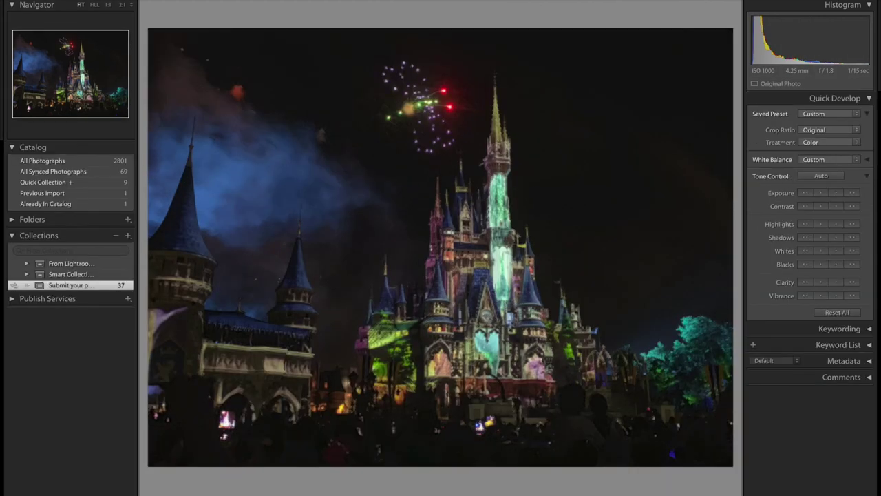
pyautogui.press('g')
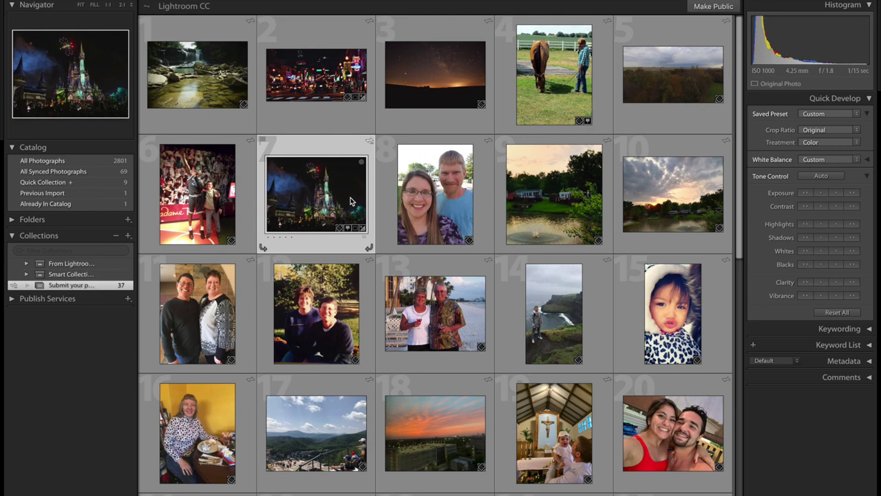
pyautogui.scroll(-3, 349, 201)
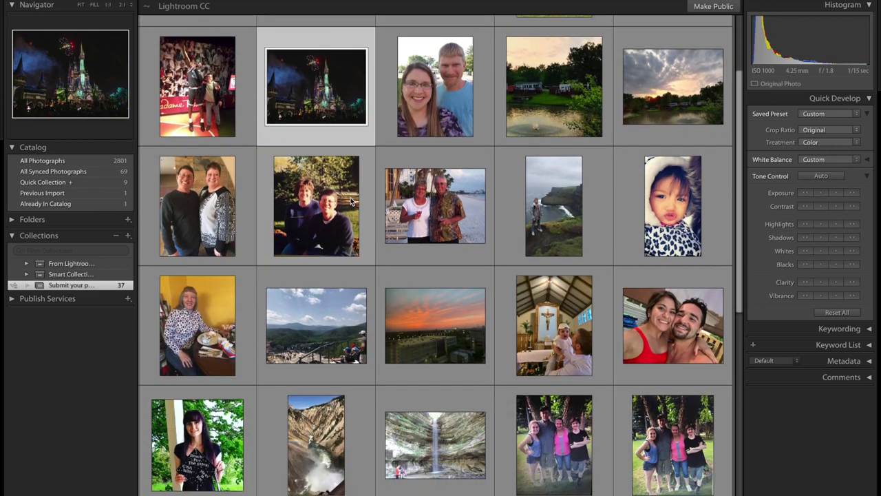
pyautogui.scroll(-2, 350, 200)
pyautogui.scroll(-2, 438, 195)
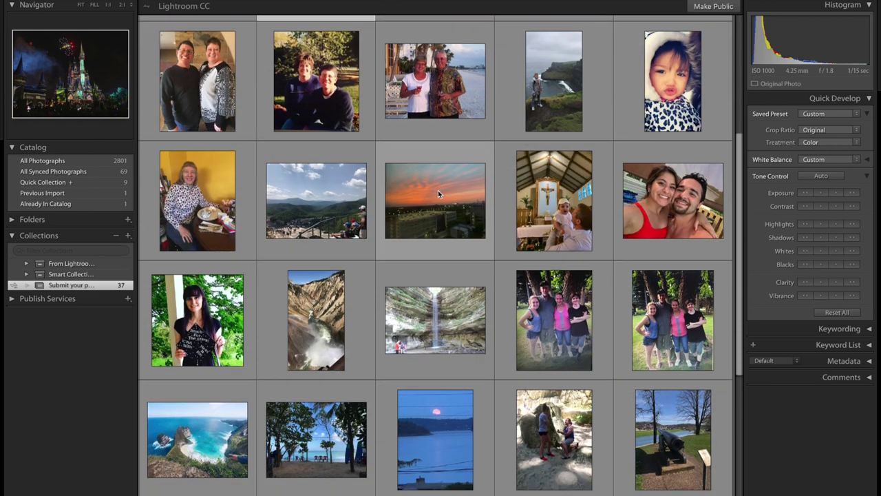
pyautogui.scroll(-3, 438, 194)
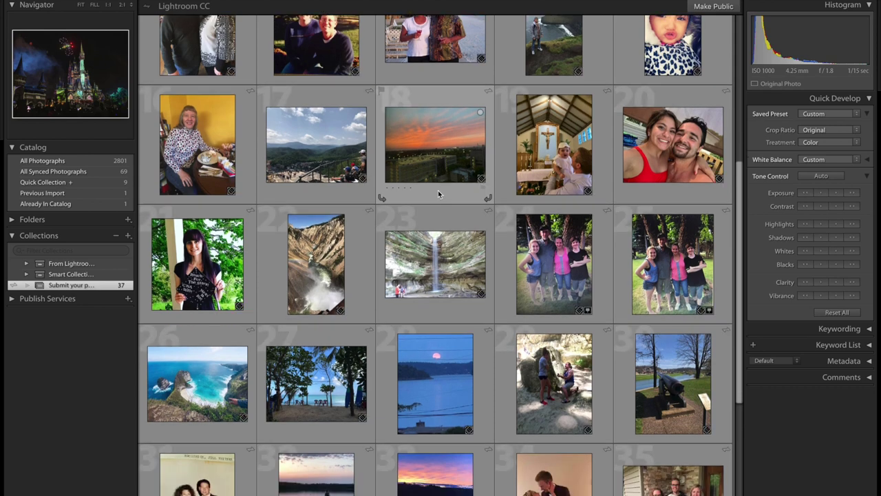
pyautogui.scroll(-1, 438, 194)
pyautogui.doubleClick(439, 216)
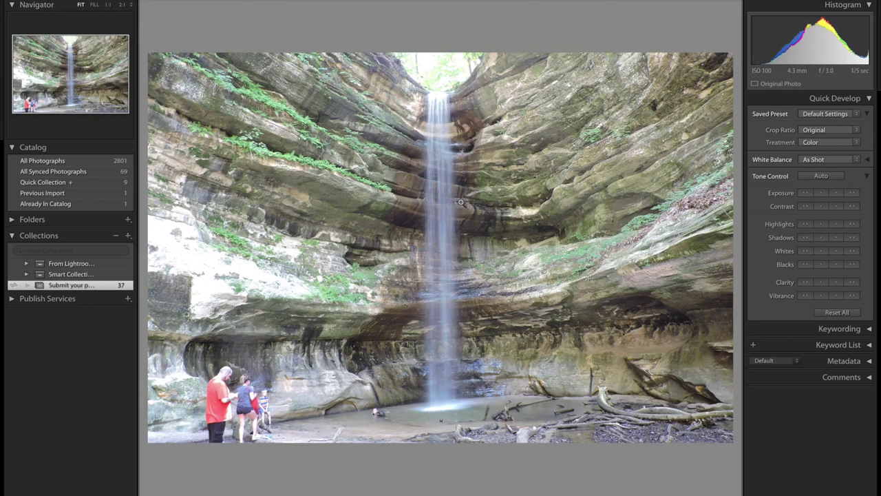
# Open the waterfall photo in Develop and turn off the histogram's highlight clipping warning.
pyautogui.moveTo(156, 489)
pyautogui.press('d')
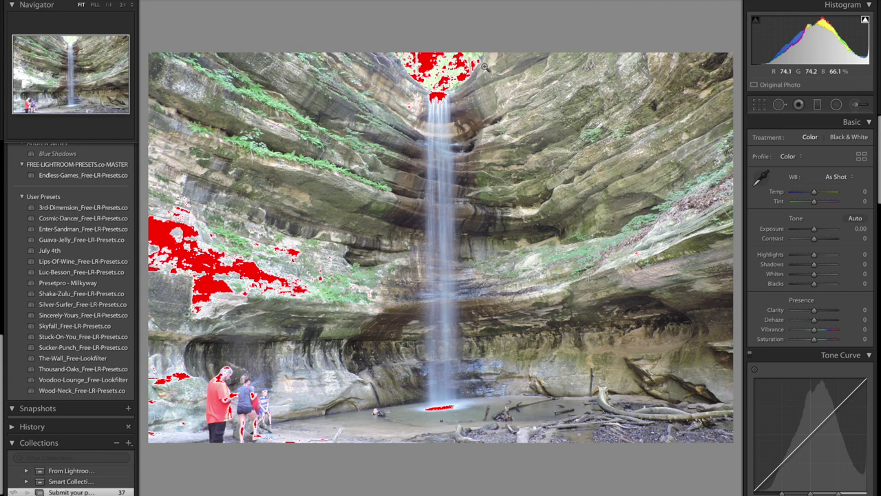
pyautogui.click(865, 20)
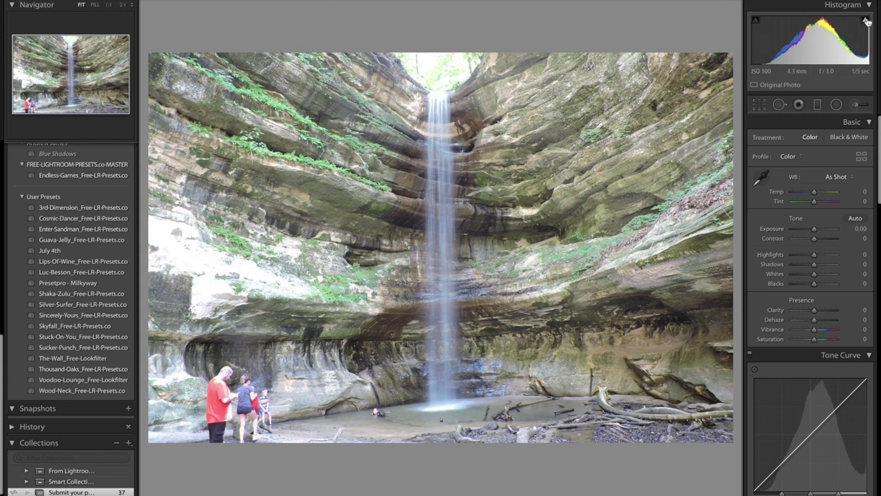
pyautogui.click(867, 22)
pyautogui.click(866, 21)
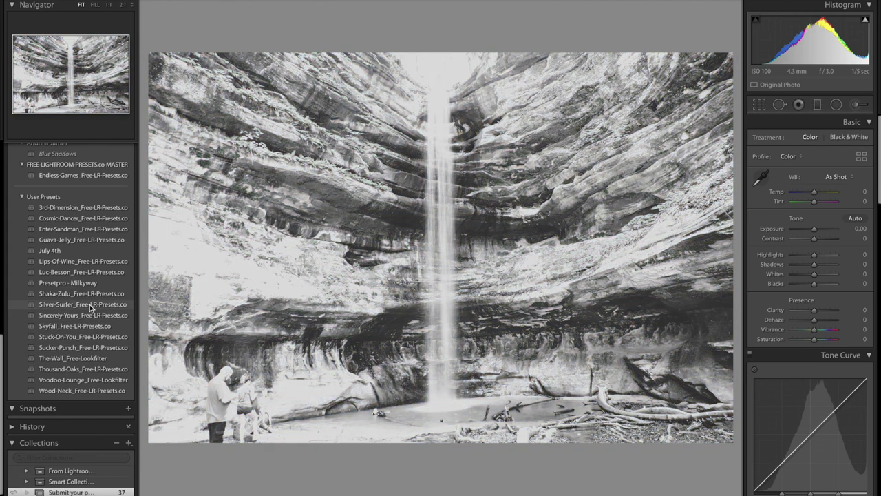
# Apply the Andrew James Blue Shadows preset, giving Custom white balance at Temp +3, Tint −27.
pyautogui.scroll(3, 90, 304)
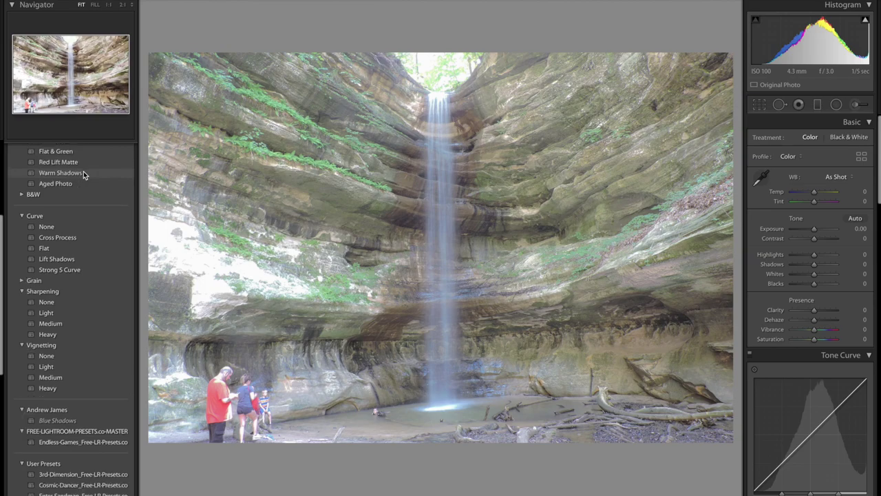
pyautogui.scroll(-2, 52, 360)
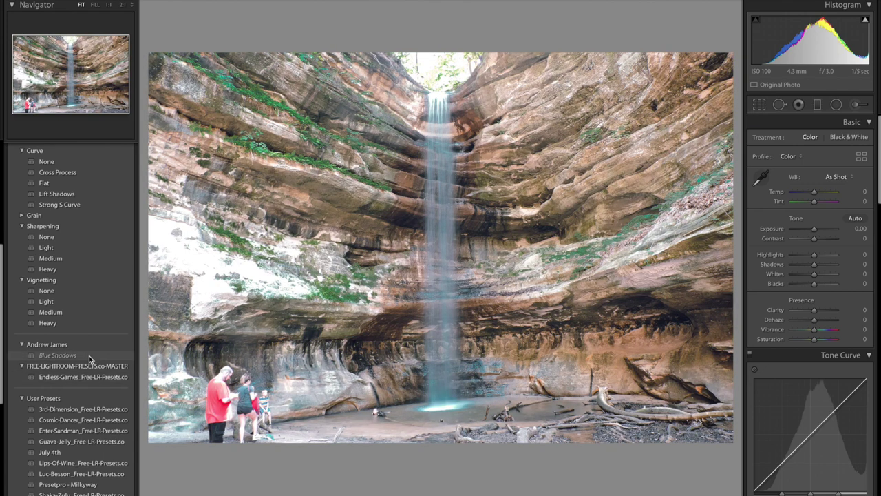
pyautogui.click(89, 355)
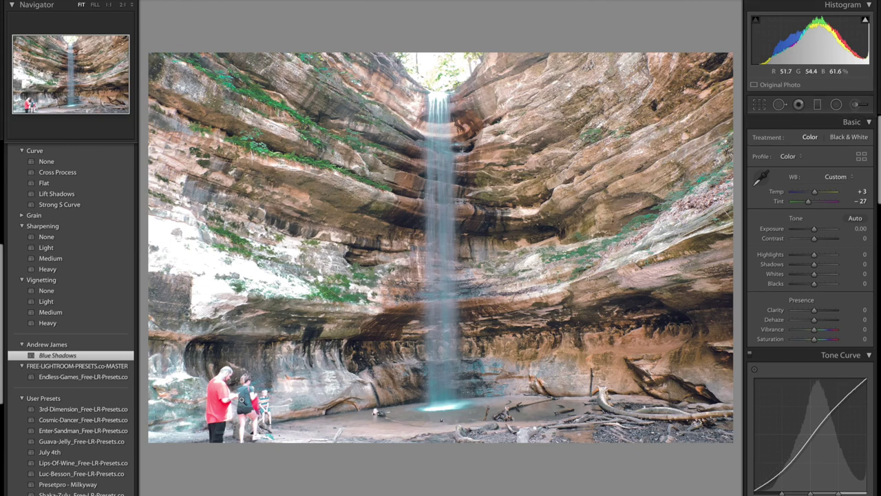
# Zoom in on the waterfall's rock detail, fit the photo back in view, and start cropping.
pyautogui.hotkey('ctrl', '-')
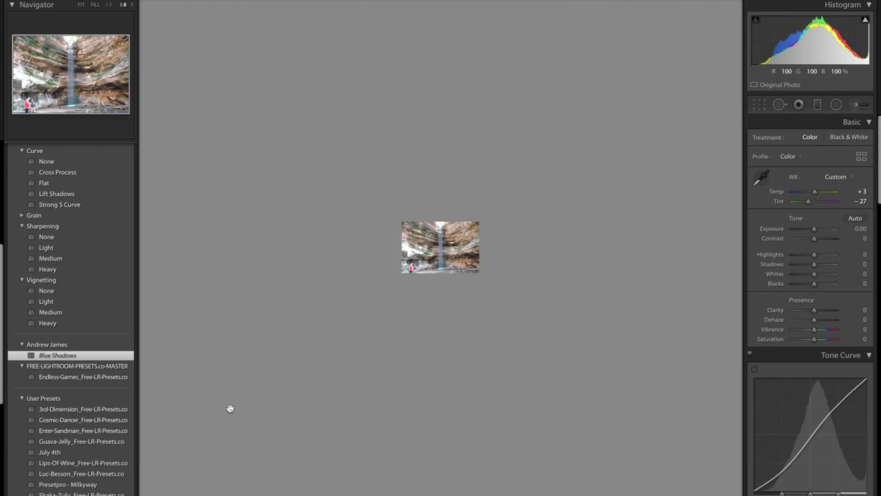
pyautogui.hotkey('ctrl', '=')
pyautogui.hotkey('ctrl', '=')
pyautogui.hotkey('ctrl', '=')
pyautogui.hotkey('ctrl', '=')
pyautogui.hotkey('ctrl', '=')
pyautogui.hotkey('ctrl', '=')
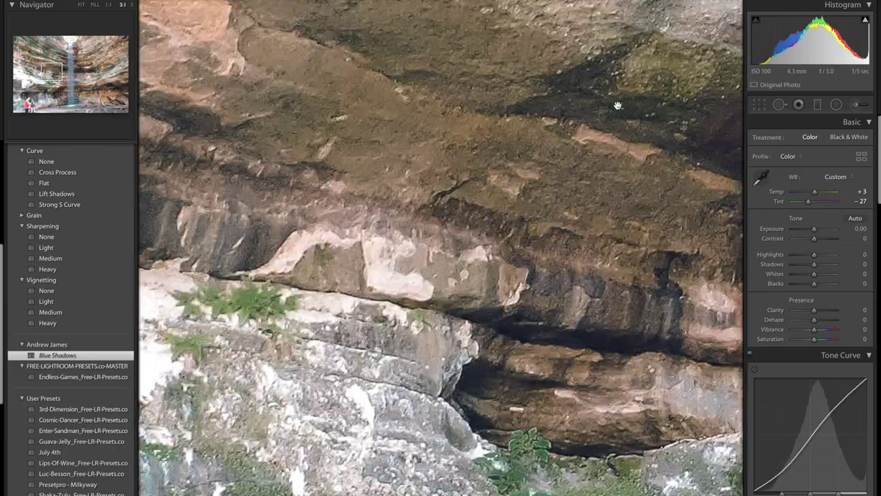
pyautogui.scroll(-10, 617, 105)
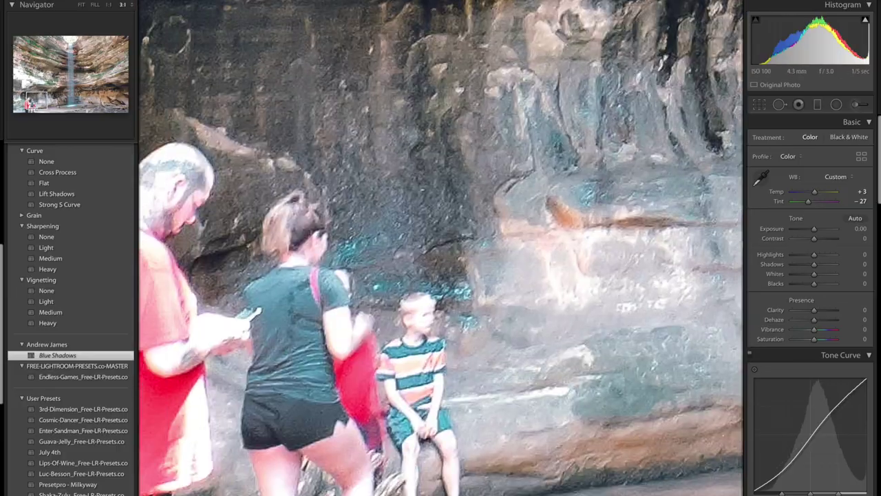
pyautogui.hotkey('ctrl', '-')
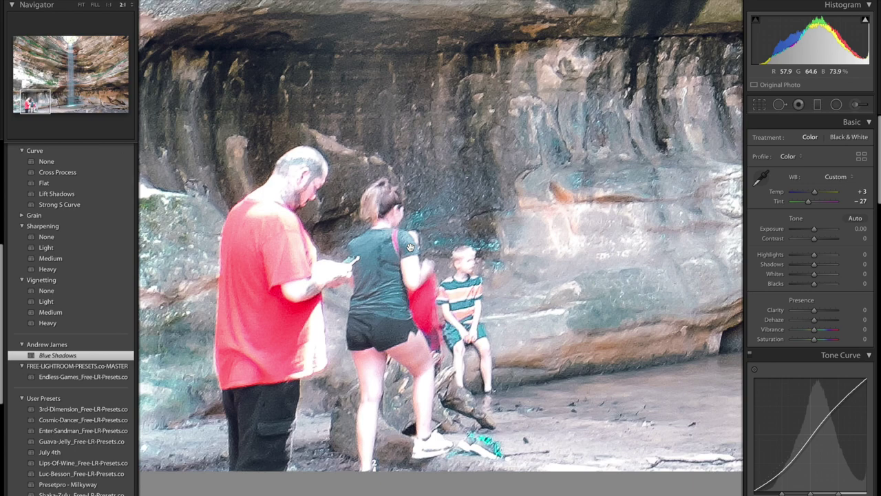
pyautogui.hotkey('ctrl', '-')
pyautogui.hotkey('ctrl', '-')
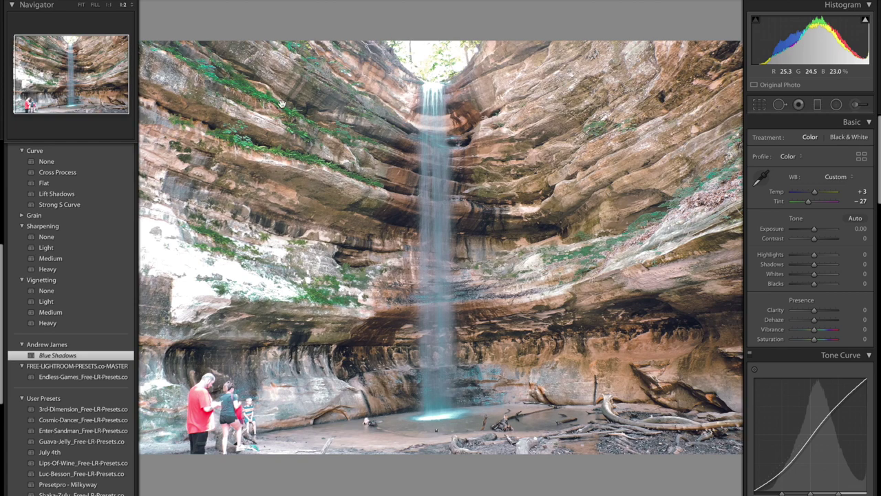
pyautogui.click(81, 6)
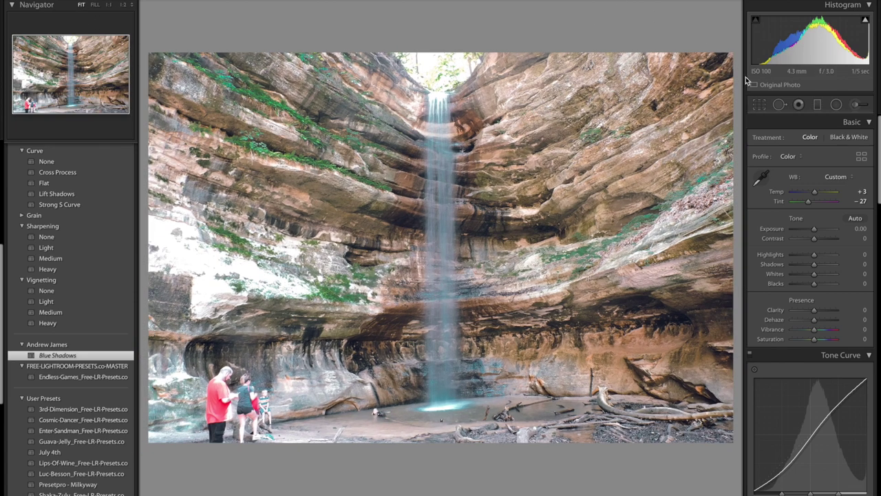
pyautogui.click(759, 103)
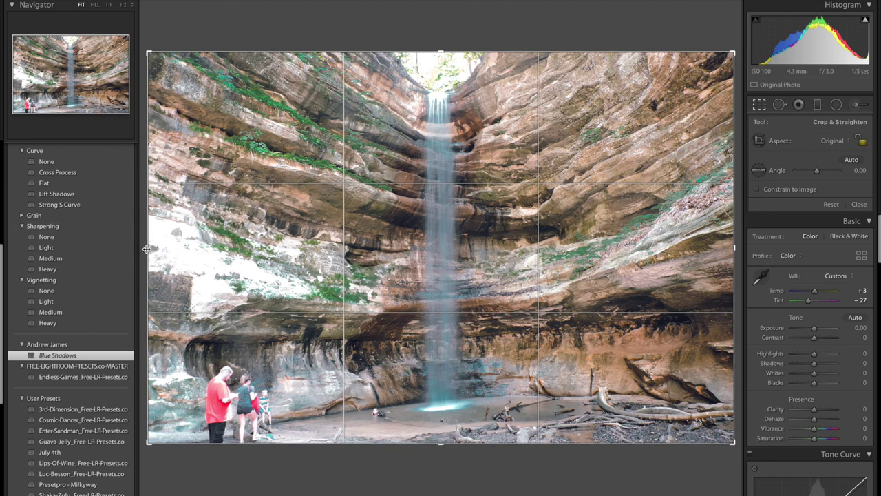
# Crop out the left-side visitors with Constrain to Image and Auto straighten at −0.47°, then commit.
pyautogui.moveTo(147, 248); pyautogui.dragTo(212, 245)
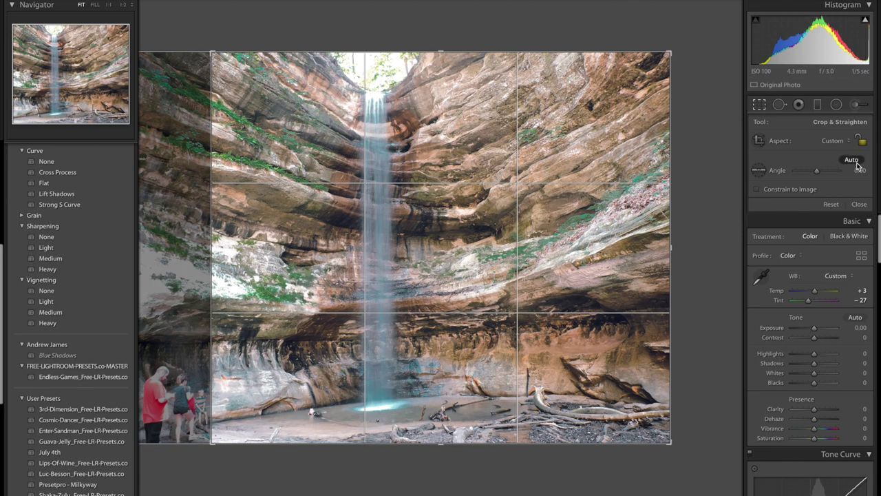
pyautogui.click(773, 189)
pyautogui.click(854, 160)
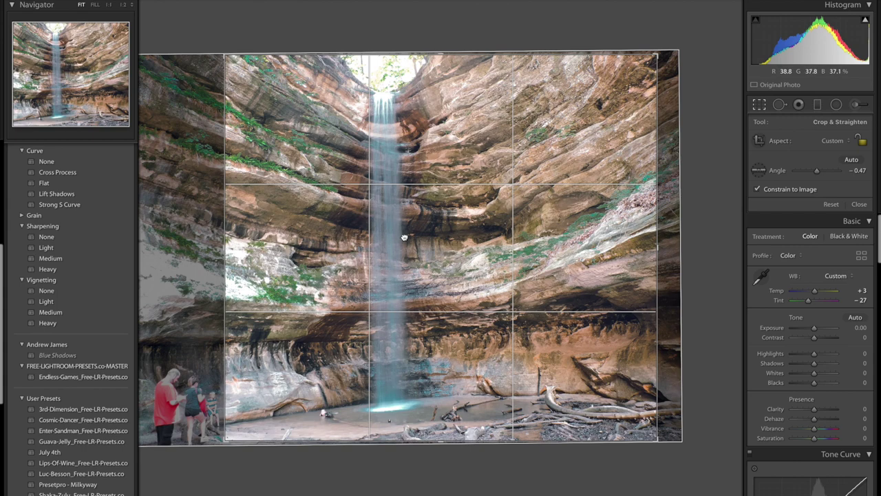
pyautogui.moveTo(404, 237); pyautogui.dragTo(397, 237)
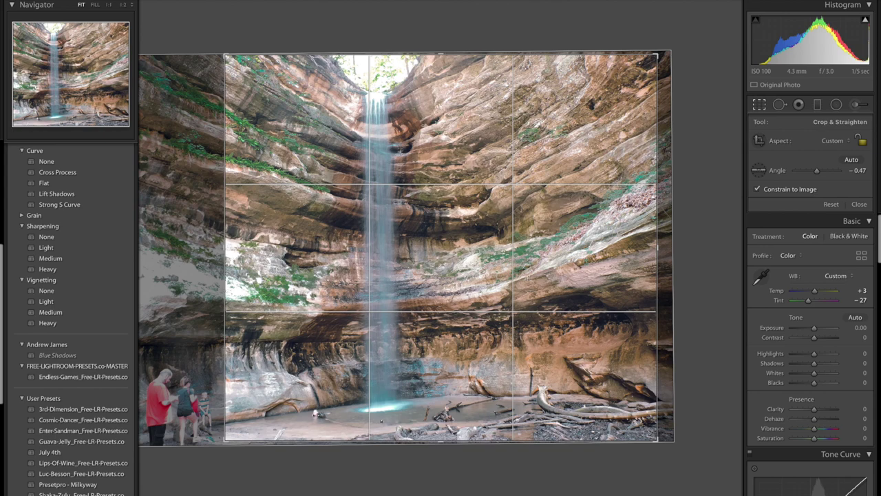
pyautogui.press('Return')
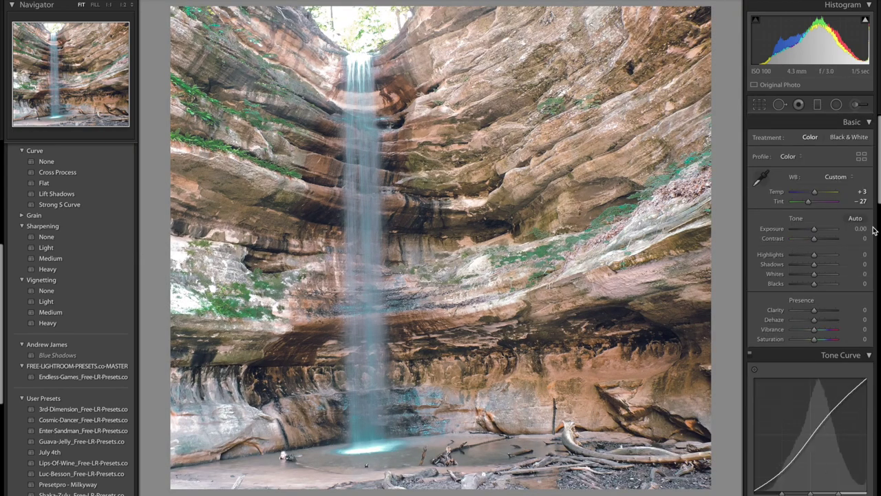
# Set Dehaze +78, Highlights −100, Whites −100, Clarity −15 and Vibrance +21 in Basic.
pyautogui.moveTo(815, 320); pyautogui.dragTo(830, 321)
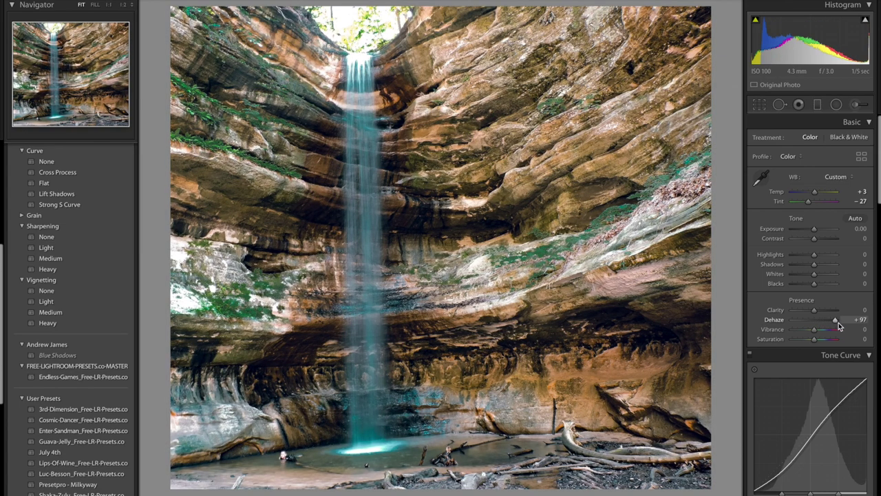
pyautogui.moveTo(839, 325)
pyautogui.mouseDown()
pyautogui.moveTo(851, 325)
pyautogui.moveTo(811, 329)
pyautogui.moveTo(844, 327)
pyautogui.moveTo(824, 326)
pyautogui.moveTo(832, 327)
pyautogui.mouseUp()
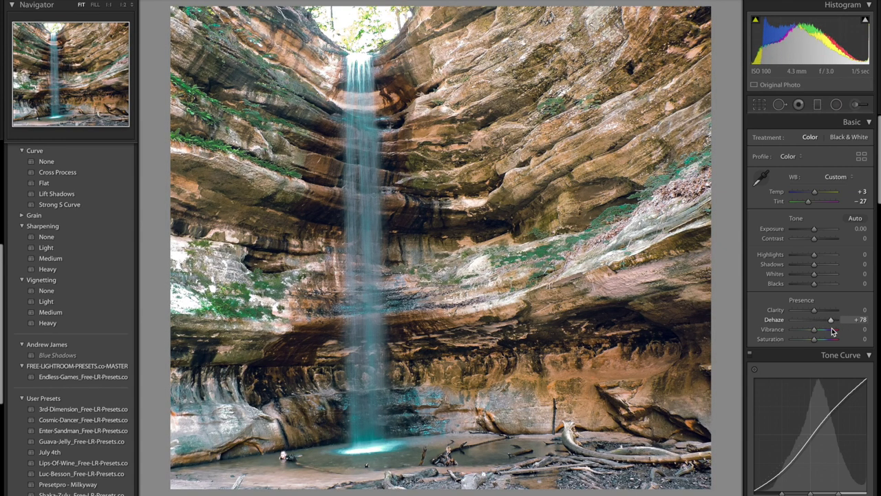
pyautogui.click(802, 256)
pyautogui.moveTo(798, 257); pyautogui.dragTo(792, 278)
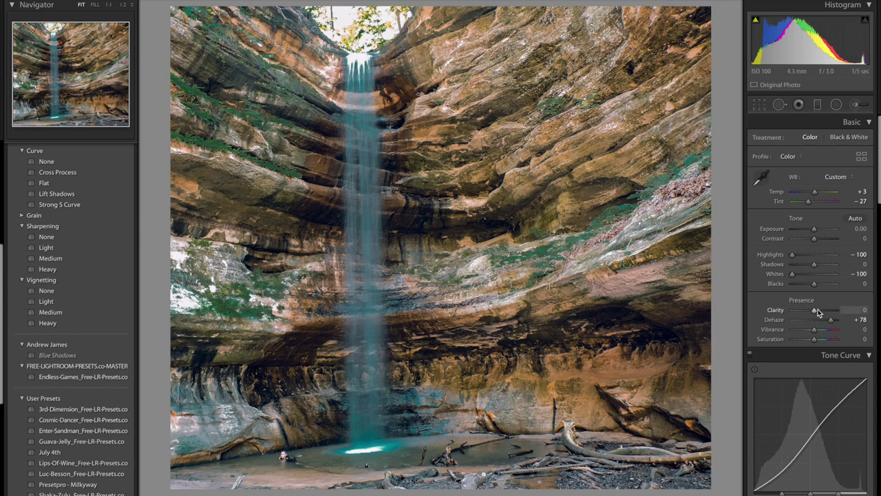
pyautogui.moveTo(815, 310); pyautogui.dragTo(819, 331)
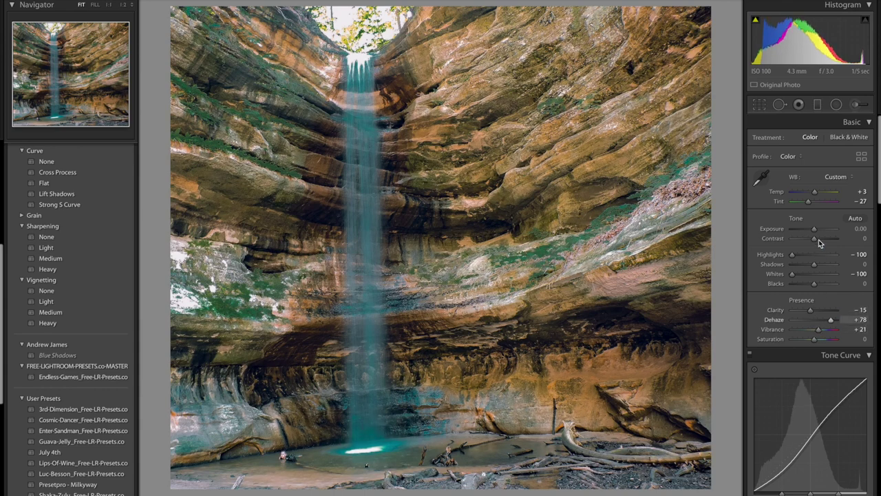
# Try shifting the Blue hue far toward aqua, then ease it back near neutral.
pyautogui.scroll(-10, 821, 248)
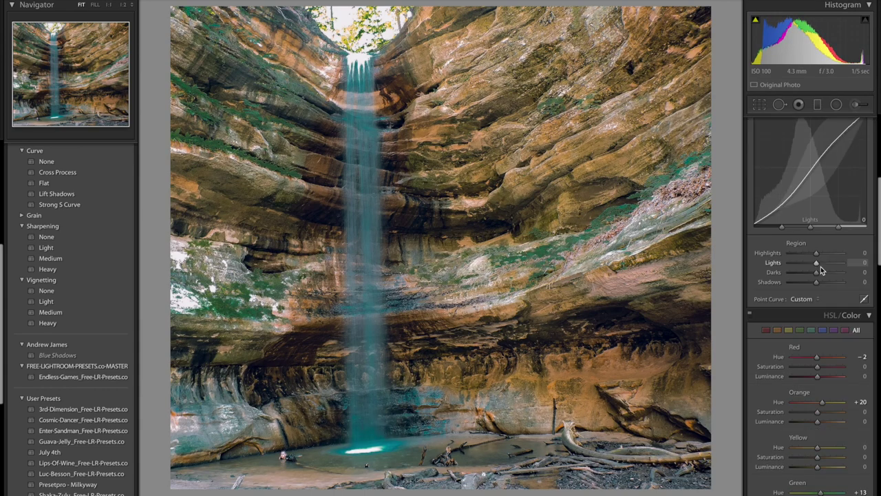
pyautogui.scroll(-5, 821, 271)
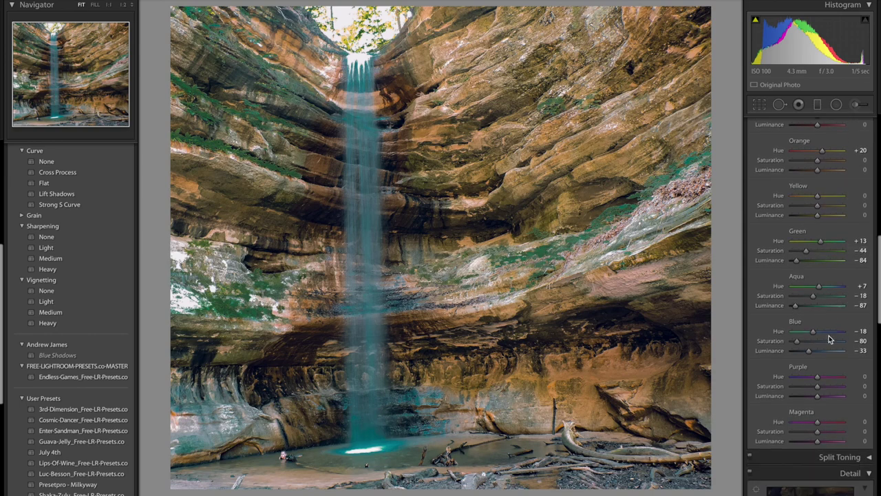
pyautogui.moveTo(813, 331); pyautogui.dragTo(760, 329)
pyautogui.moveTo(813, 332); pyautogui.dragTo(855, 354)
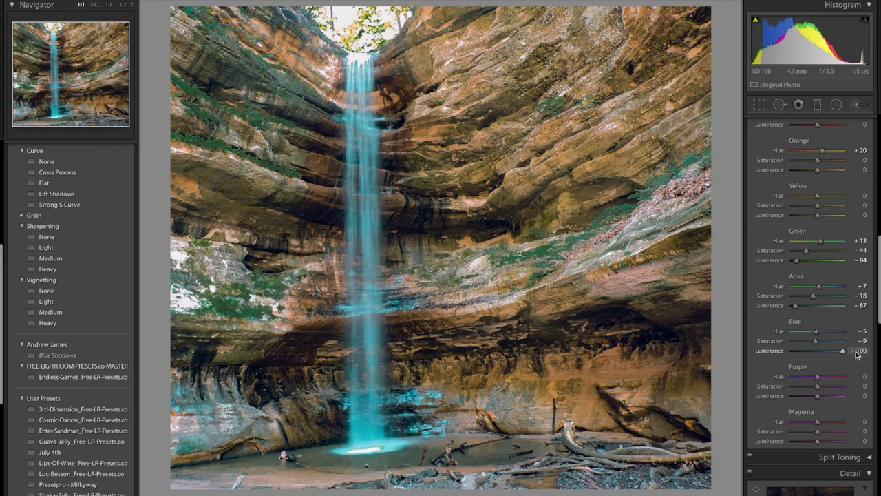
# Set Aqua Luminance +100, Saturation −100 and Hue +1 to whiten the waterfall.
pyautogui.moveTo(796, 305); pyautogui.dragTo(871, 303)
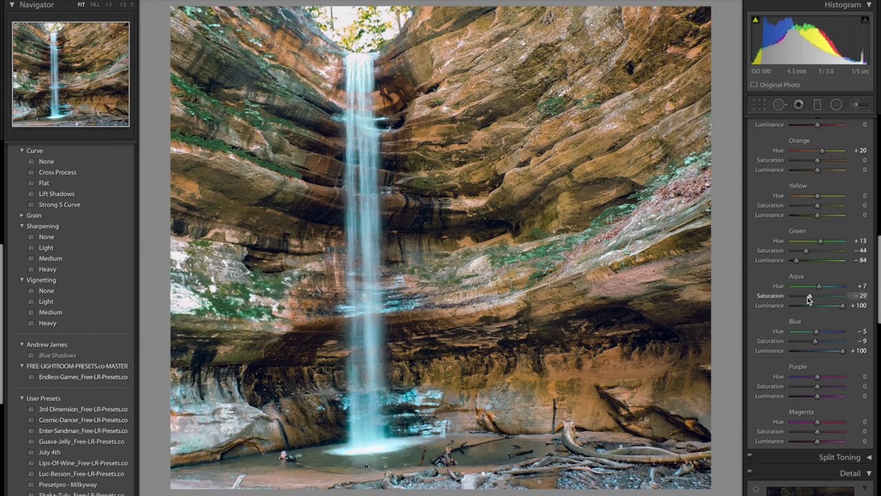
pyautogui.moveTo(810, 299); pyautogui.dragTo(789, 299)
pyautogui.moveTo(823, 288); pyautogui.dragTo(810, 288)
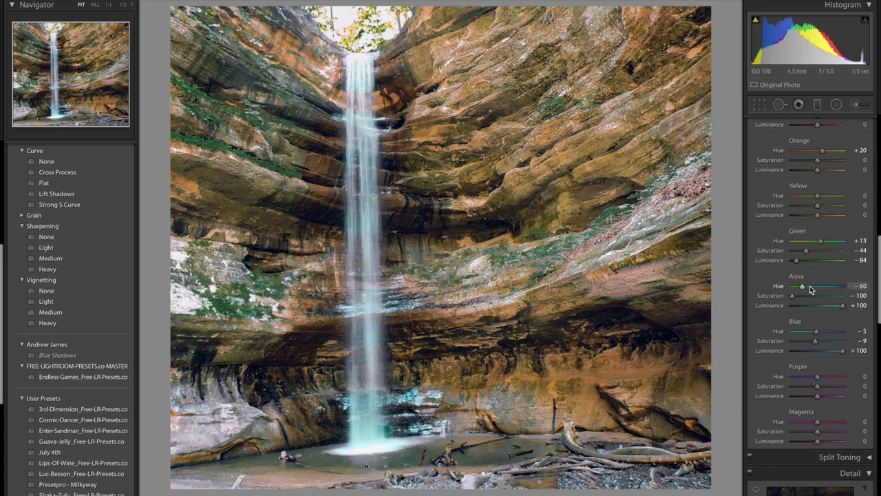
pyautogui.click(811, 286)
pyautogui.moveTo(809, 290)
pyautogui.mouseDown()
pyautogui.moveTo(841, 289)
pyautogui.moveTo(815, 291)
pyautogui.mouseUp()
# Push Blue Hue to +67 and Blue Luminance to +100 to clear the remaining cyan.
pyautogui.scroll(-1, 818, 303)
pyautogui.click(817, 328)
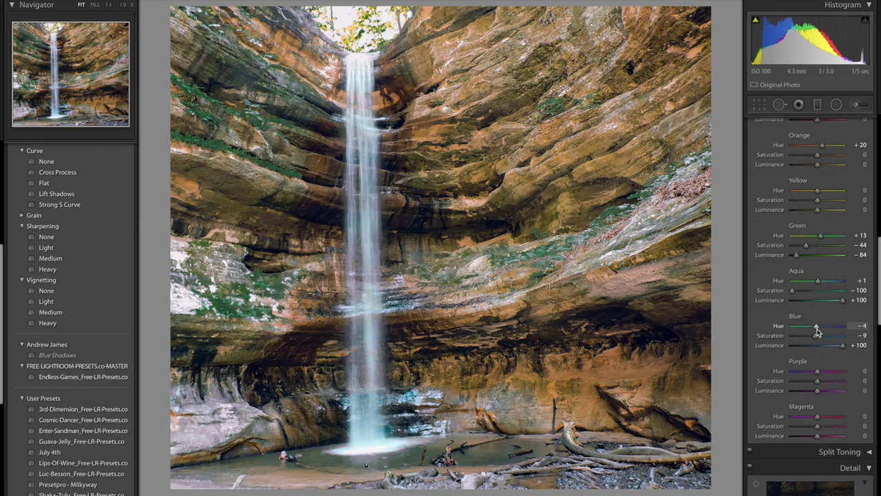
pyautogui.moveTo(790, 333); pyautogui.dragTo(843, 330)
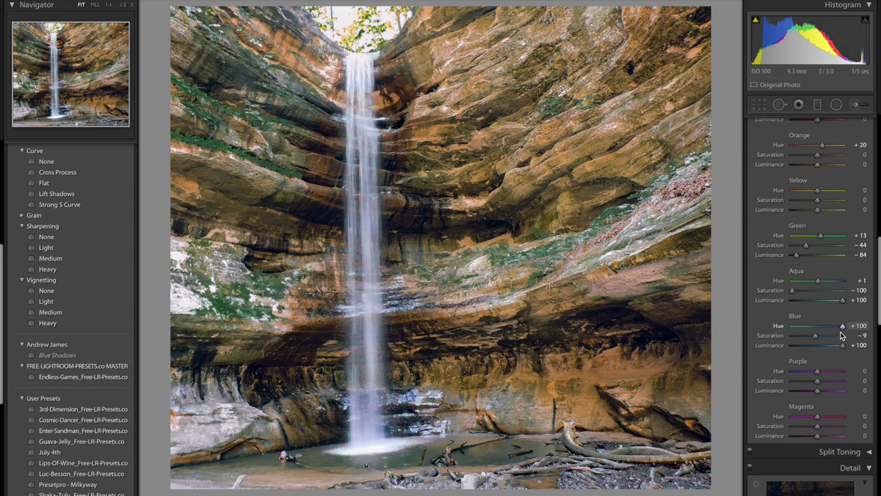
pyautogui.moveTo(841, 335); pyautogui.dragTo(835, 336)
pyautogui.scroll(8, 819, 269)
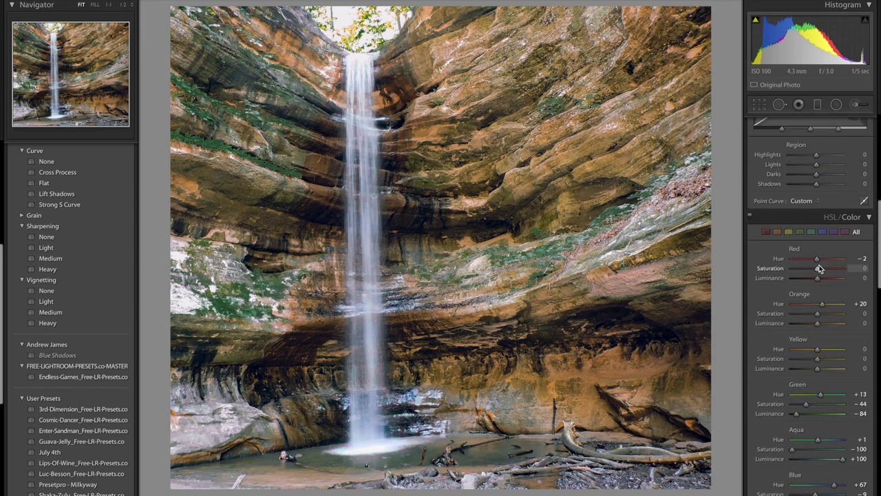
# Drop the Detail panel's Sharpening Amount from 40 to 25.
pyautogui.scroll(10, 818, 269)
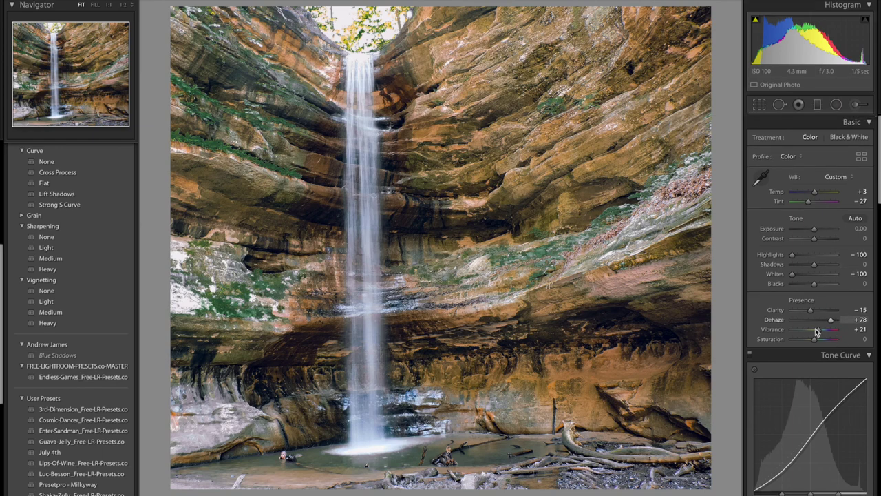
pyautogui.scroll(-15, 817, 334)
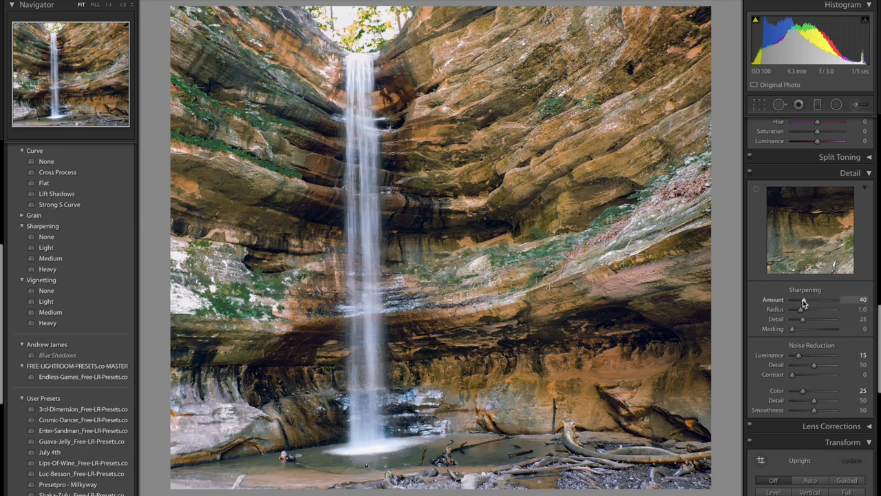
pyautogui.moveTo(803, 301); pyautogui.dragTo(800, 303)
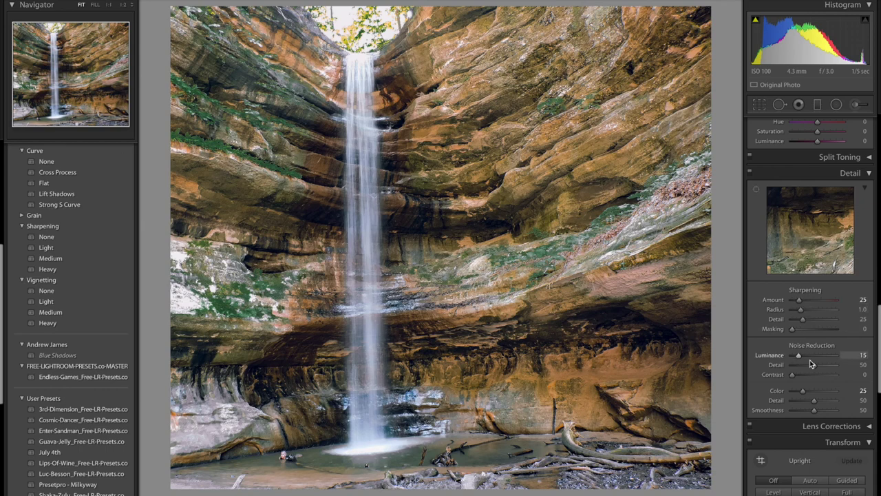
pyautogui.scroll(10, 801, 356)
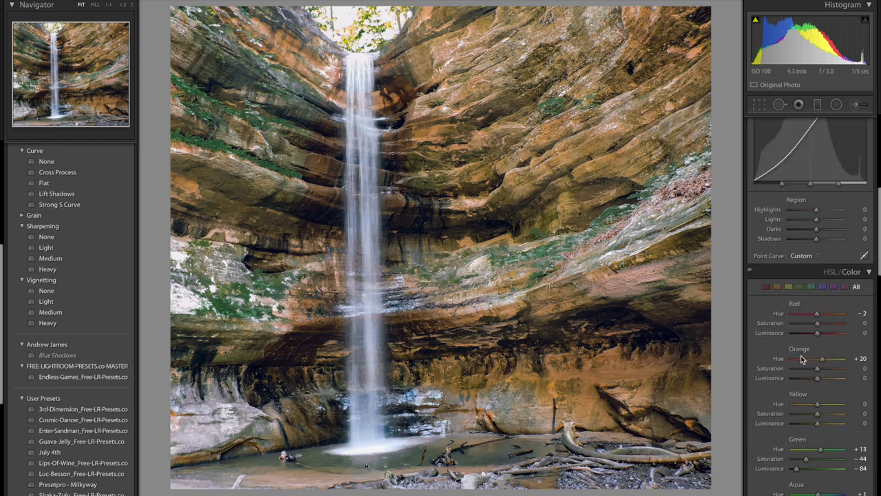
pyautogui.scroll(-1, 812, 269)
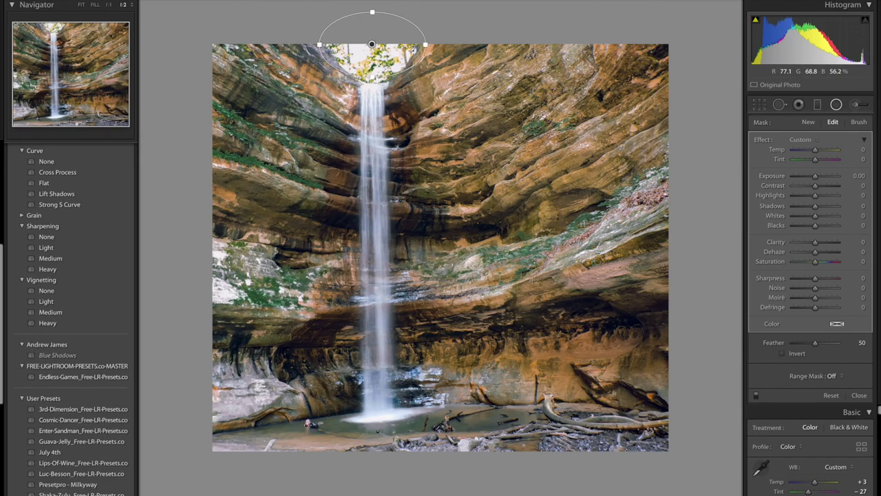
# Reshape the radial sky mask and set its Highlights −88, Shadows −14, Whites −31.
pyautogui.moveTo(360, 58); pyautogui.dragTo(358, 63)
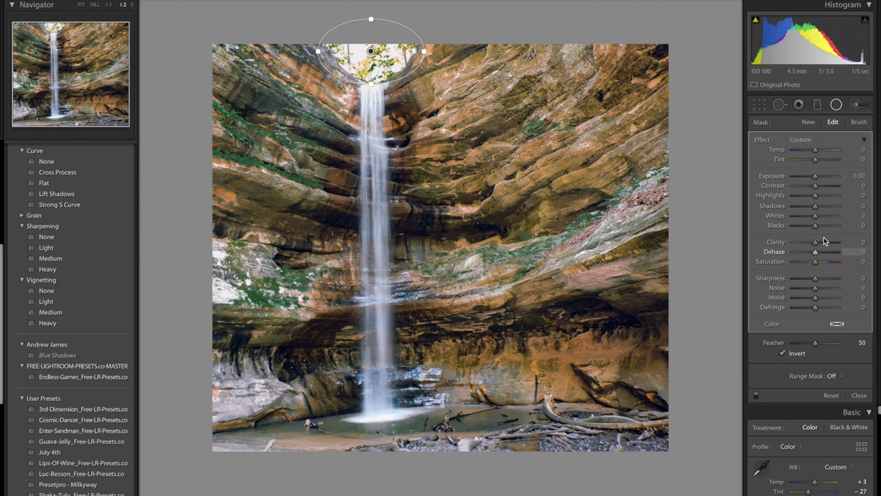
pyautogui.click(811, 197)
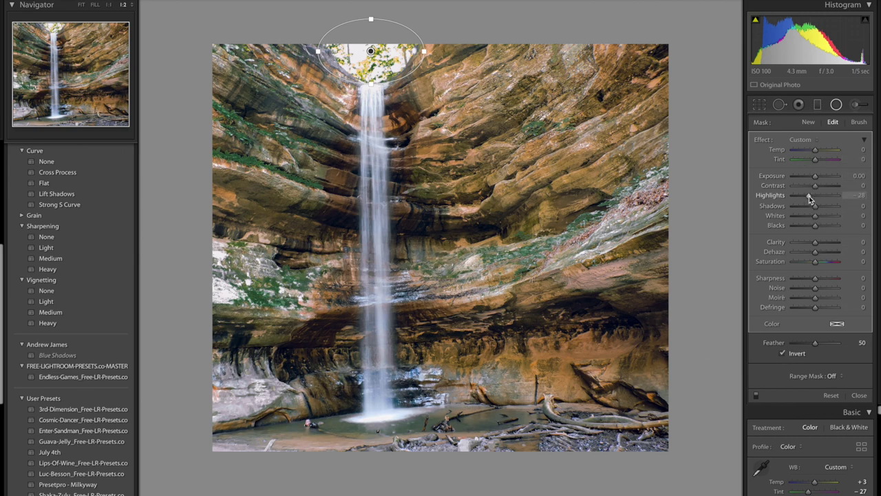
pyautogui.moveTo(797, 197); pyautogui.dragTo(803, 217)
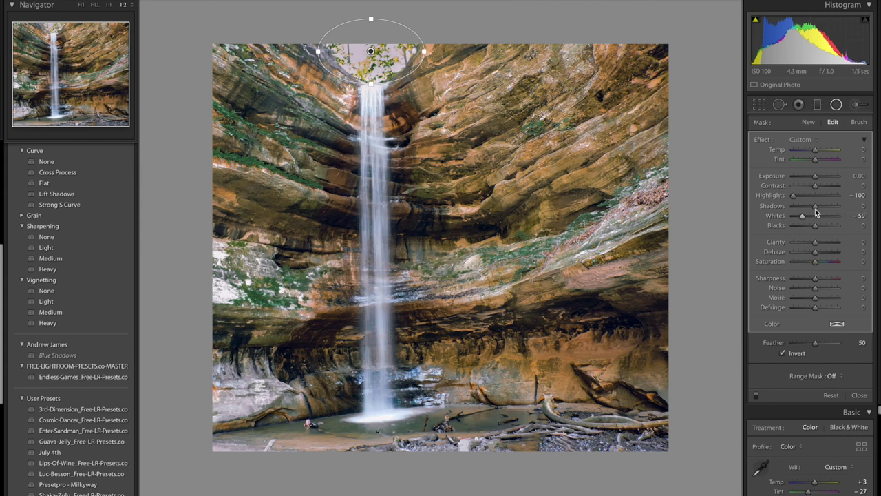
pyautogui.moveTo(835, 208); pyautogui.dragTo(797, 197)
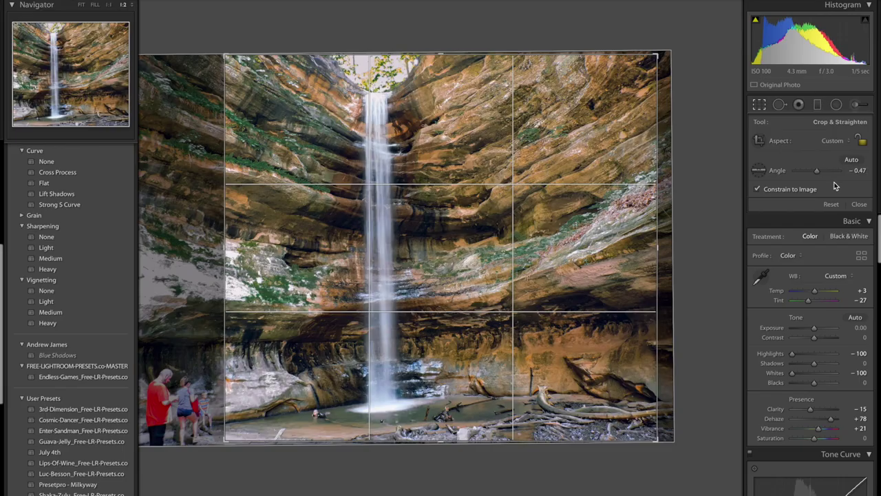
# Set the straighten angle to 0.48 and re-apply the near-square crop.
pyautogui.moveTo(818, 172); pyautogui.dragTo(818, 171)
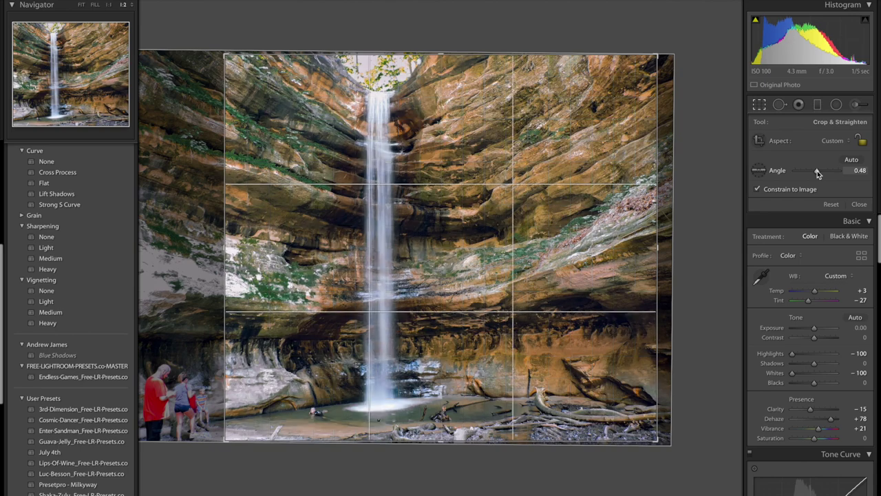
pyautogui.press('Return')
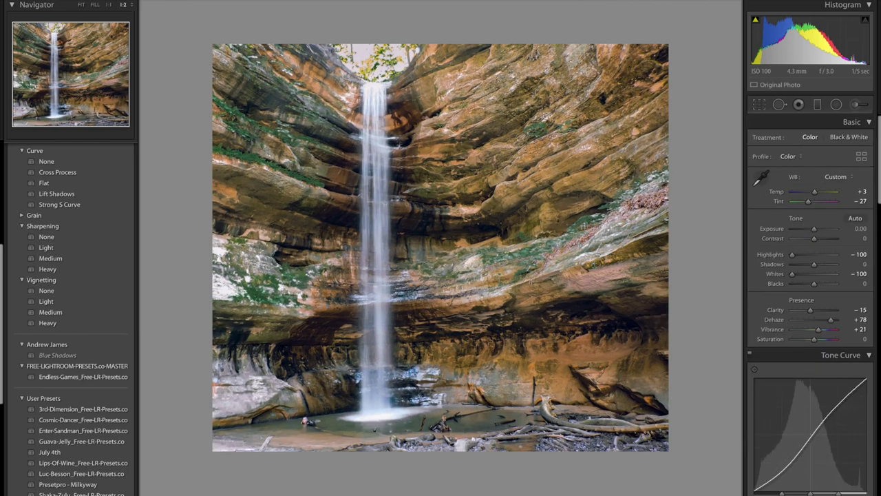
pyautogui.click(456, 305)
pyautogui.click(456, 304)
pyautogui.press('y')
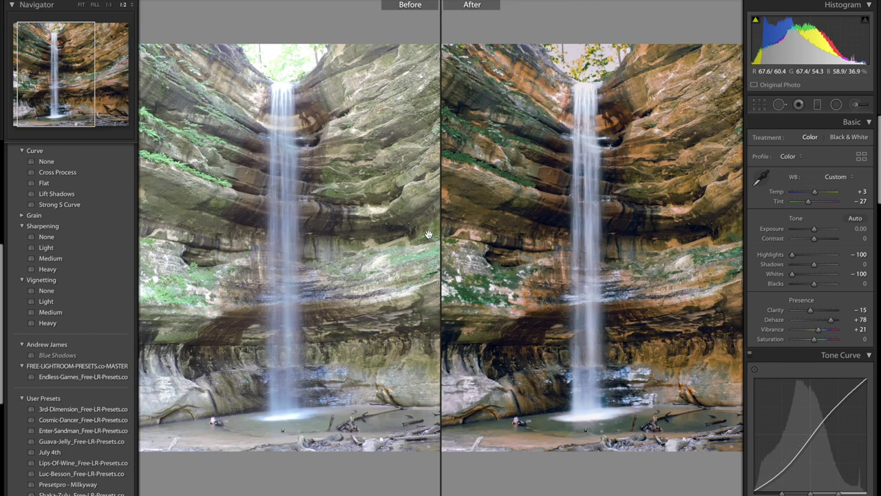
pyautogui.click(317, 207)
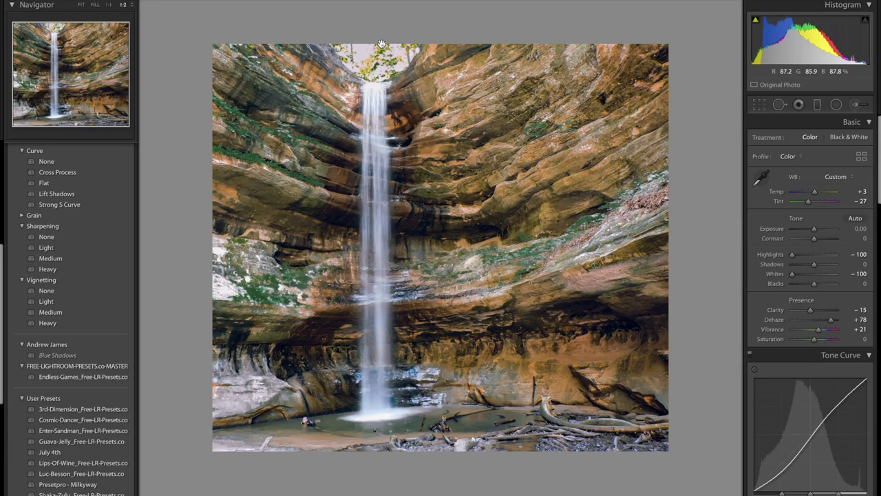
pyautogui.moveTo(382, 45); pyautogui.dragTo(543, 382)
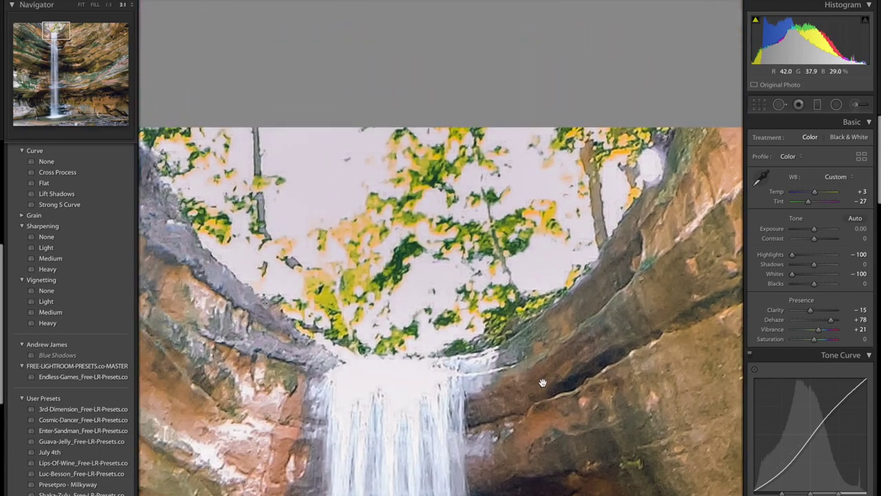
pyautogui.click(448, 230)
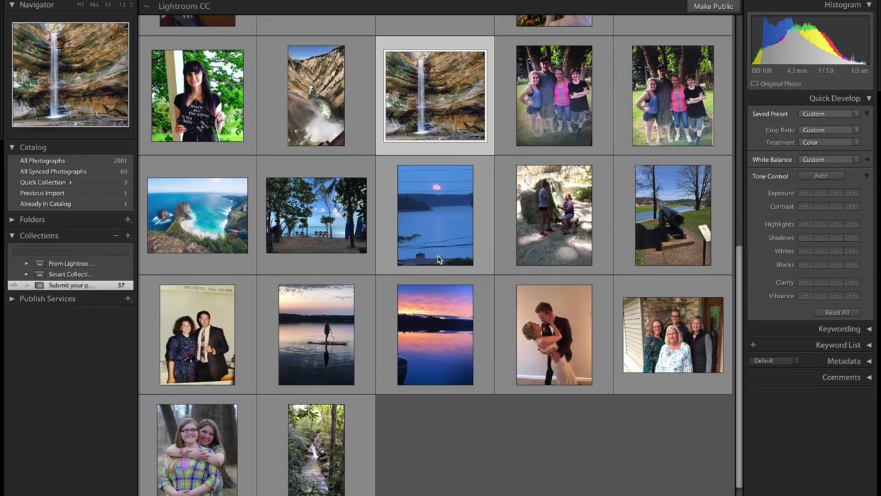
# Browse the collection grid and open the beach couple with wine glasses photo large.
pyautogui.scroll(4, 438, 256)
pyautogui.scroll(-4, 437, 255)
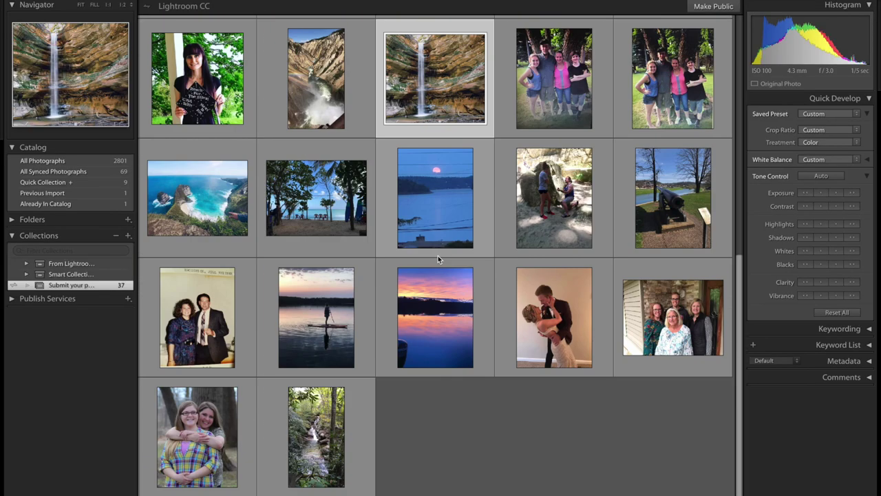
pyautogui.scroll(2, 429, 266)
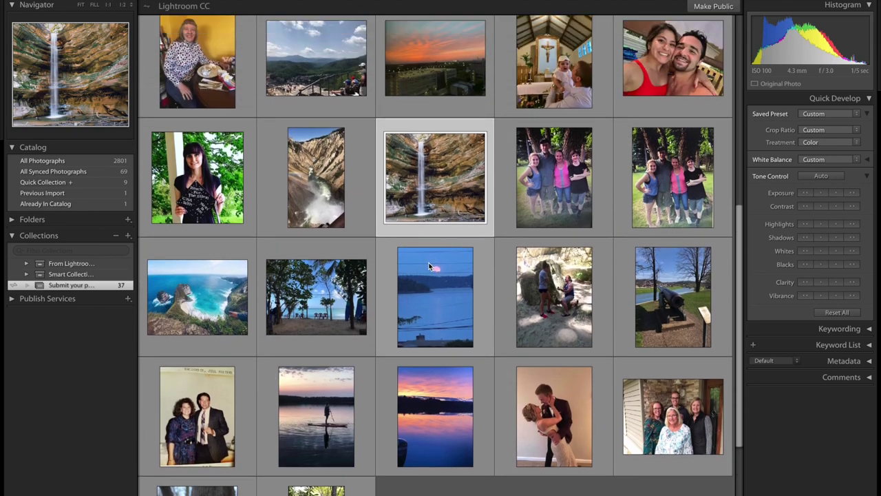
pyautogui.scroll(2, 428, 266)
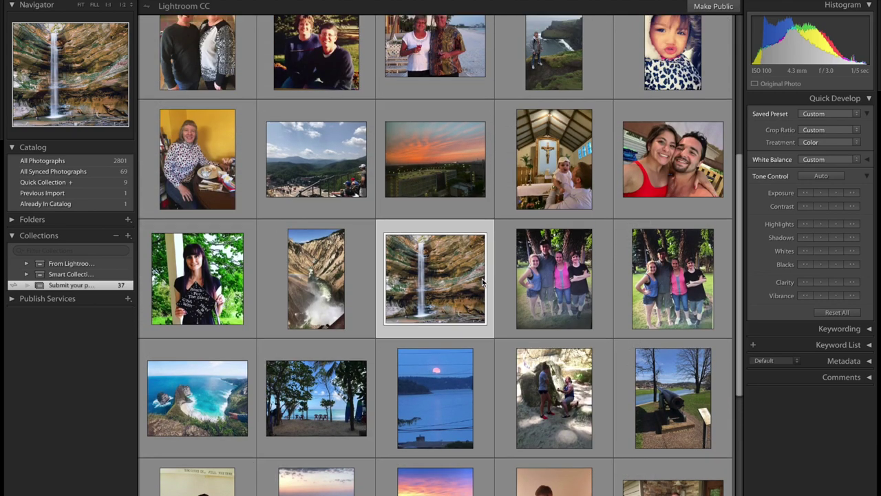
pyautogui.scroll(4, 482, 281)
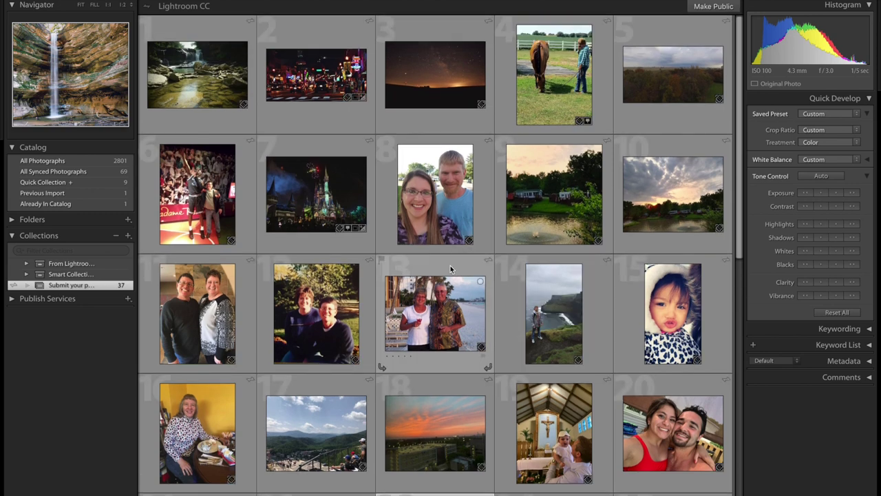
pyautogui.scroll(-5, 453, 288)
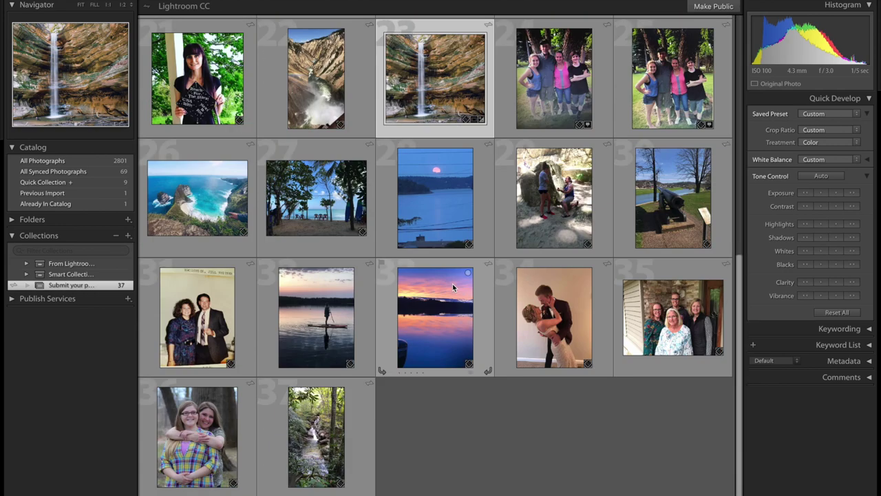
pyautogui.scroll(2, 453, 288)
pyautogui.scroll(3, 453, 288)
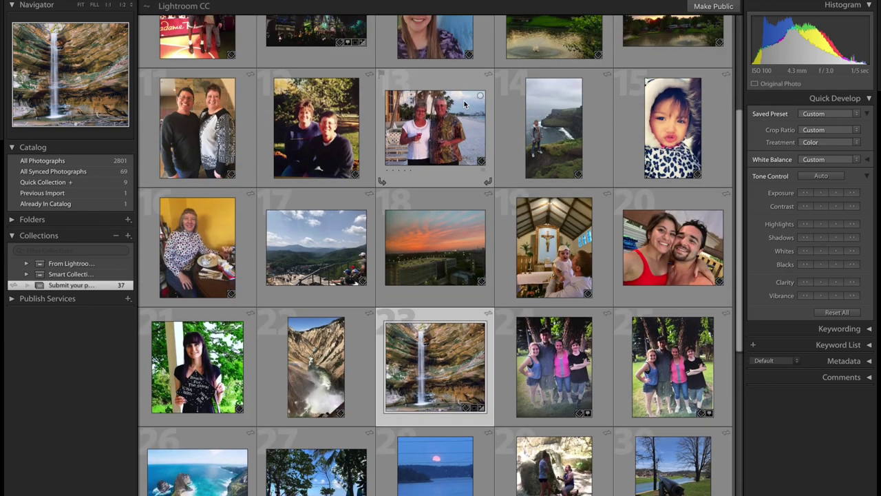
pyautogui.doubleClick(465, 103)
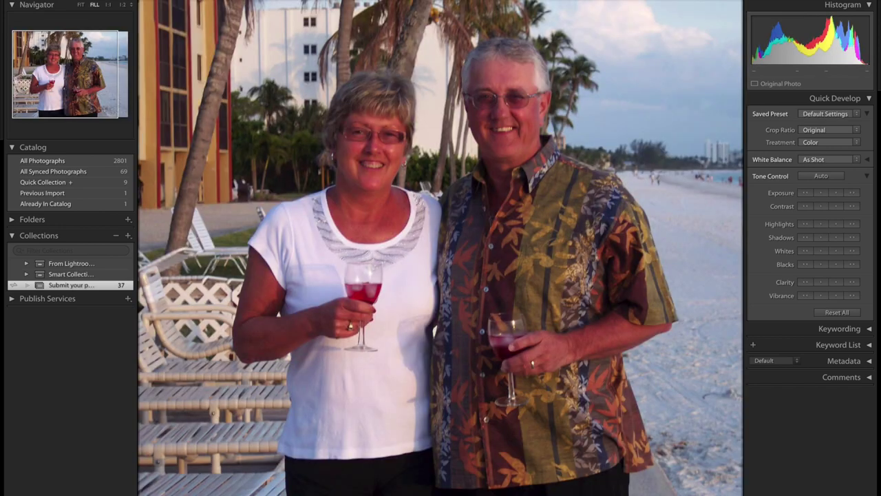
# Fit the beach couple photo in view and bring it into the Develop module.
pyautogui.moveTo(433, 490)
pyautogui.click(483, 195)
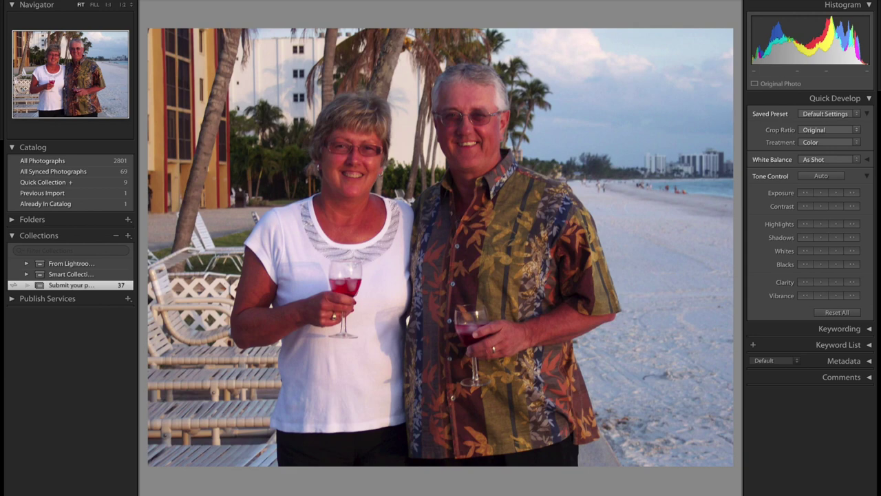
pyautogui.press('d')
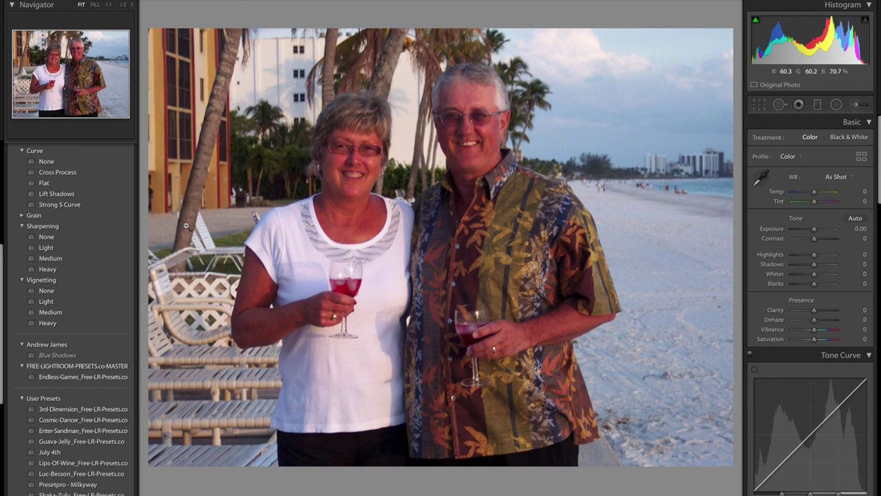
# Set Dehaze on the beach couple photo to +21.
pyautogui.scroll(-5, 87, 304)
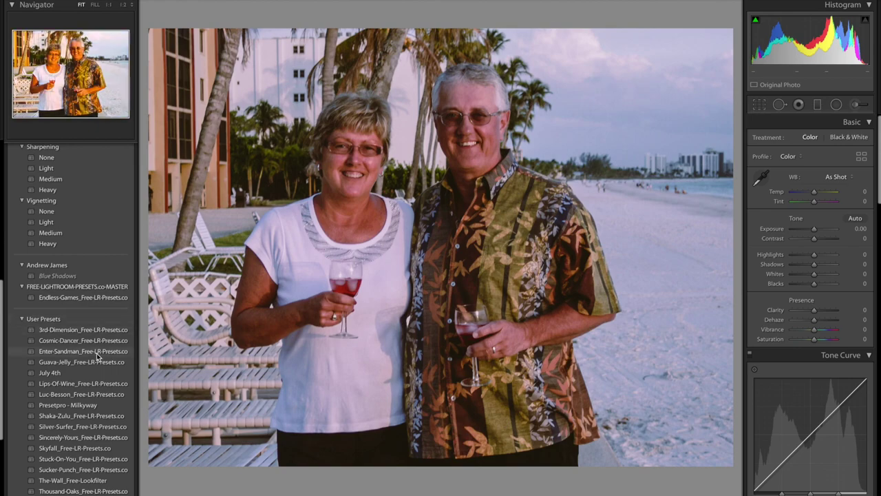
pyautogui.scroll(-2, 97, 355)
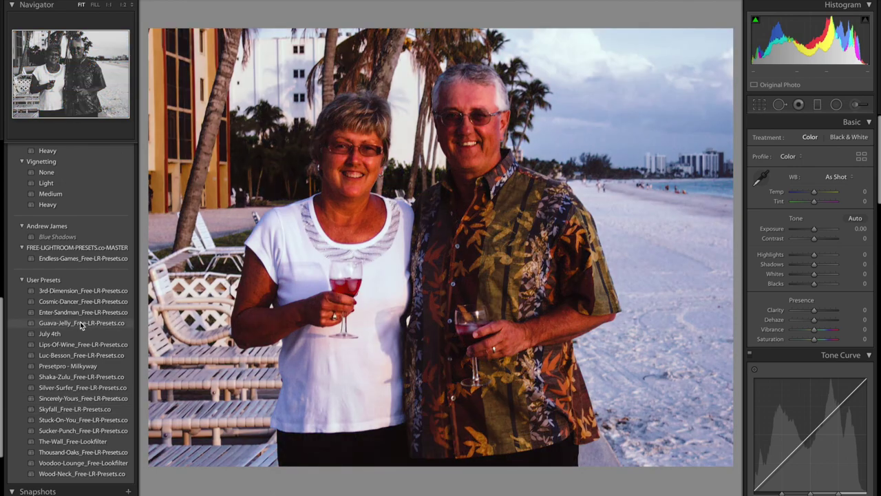
pyautogui.scroll(10, 80, 321)
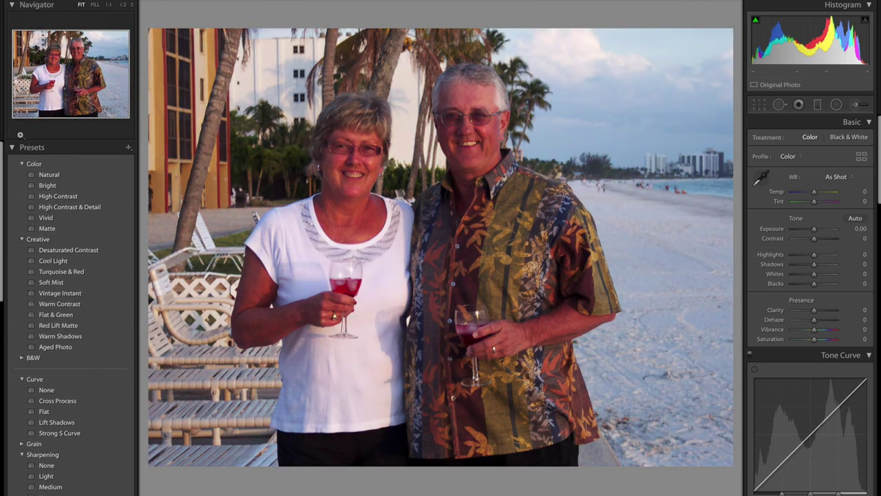
pyautogui.scroll(-1, 795, 322)
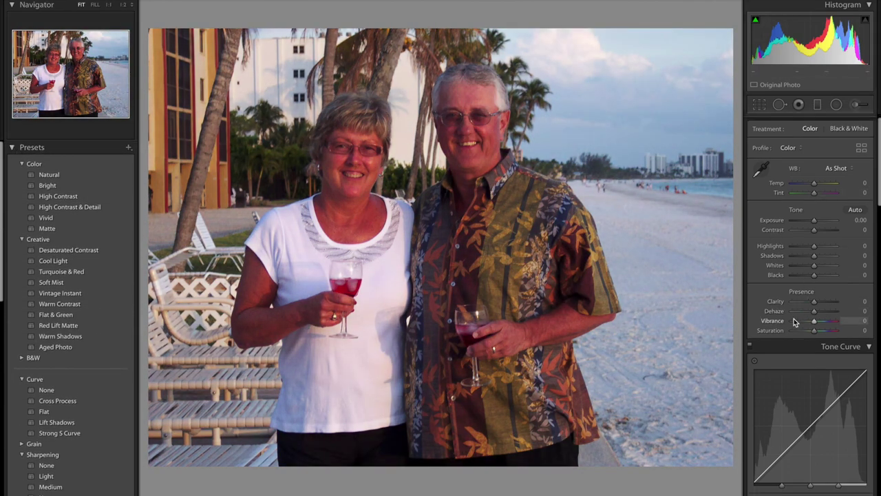
pyautogui.moveTo(814, 311); pyautogui.dragTo(835, 314)
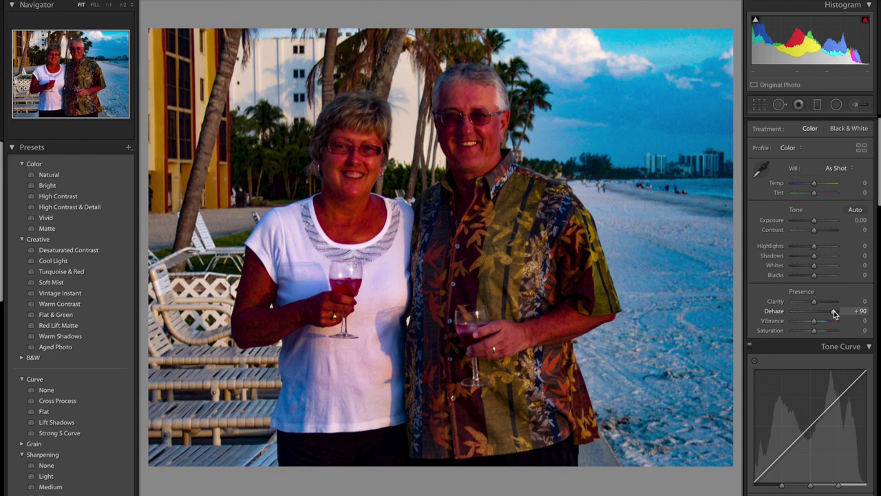
pyautogui.moveTo(835, 313); pyautogui.dragTo(819, 312)
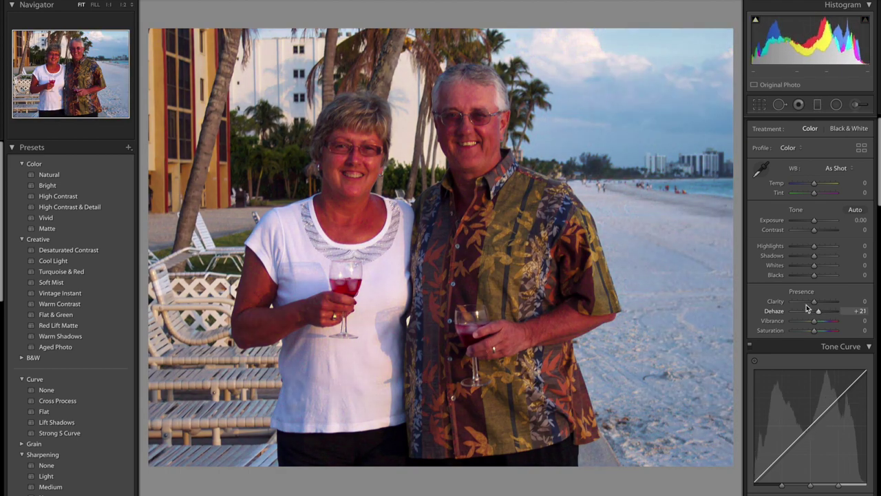
# Raise the luminance noise reduction slightly.
pyautogui.scroll(-10, 788, 291)
pyautogui.scroll(-1, 789, 291)
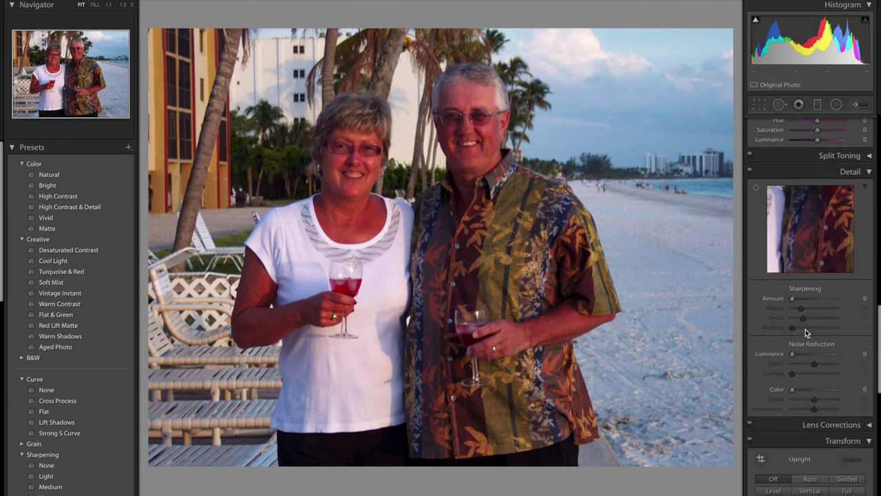
pyautogui.moveTo(804, 355)
pyautogui.mouseDown()
pyautogui.moveTo(814, 355)
pyautogui.moveTo(799, 356)
pyautogui.mouseUp()
pyautogui.scroll(10, 800, 309)
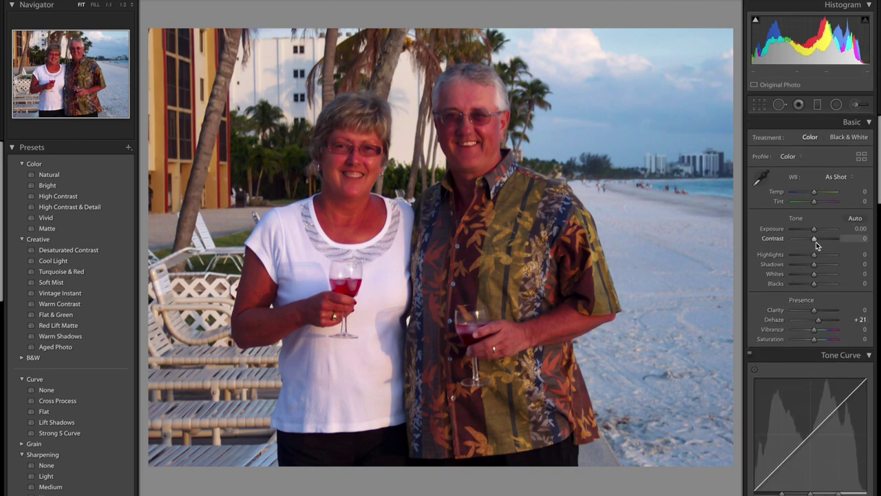
# Set Shadows +34, Highlights −35, Blacks −22, Clarity +17, Vibrance +6 and Contrast −8.
pyautogui.moveTo(808, 265); pyautogui.dragTo(810, 286)
pyautogui.moveTo(814, 255); pyautogui.dragTo(810, 275)
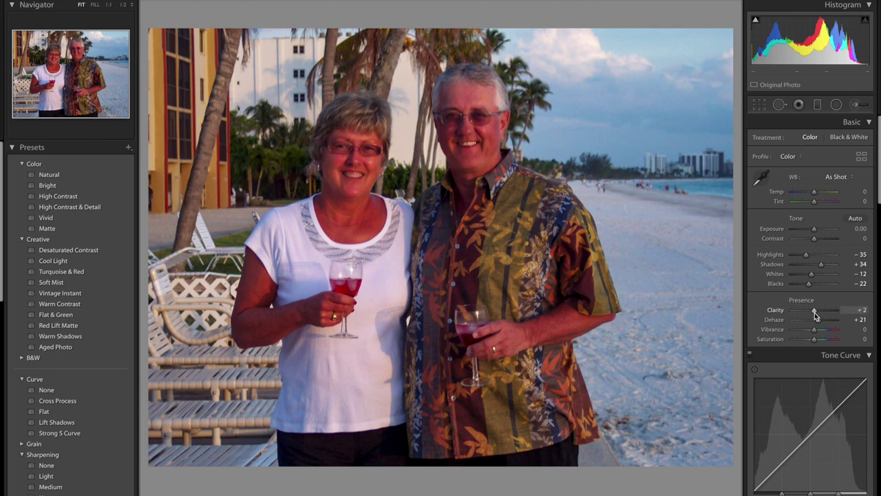
pyautogui.moveTo(816, 315); pyautogui.dragTo(818, 315)
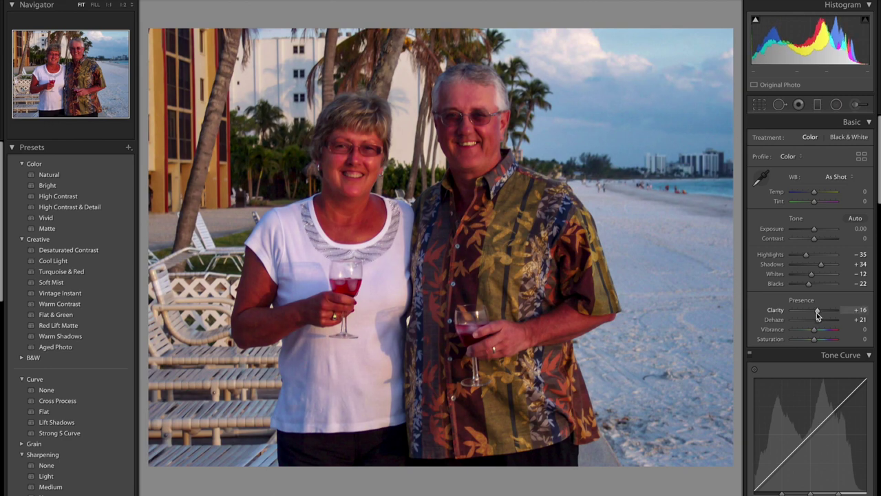
pyautogui.moveTo(815, 329); pyautogui.dragTo(819, 332)
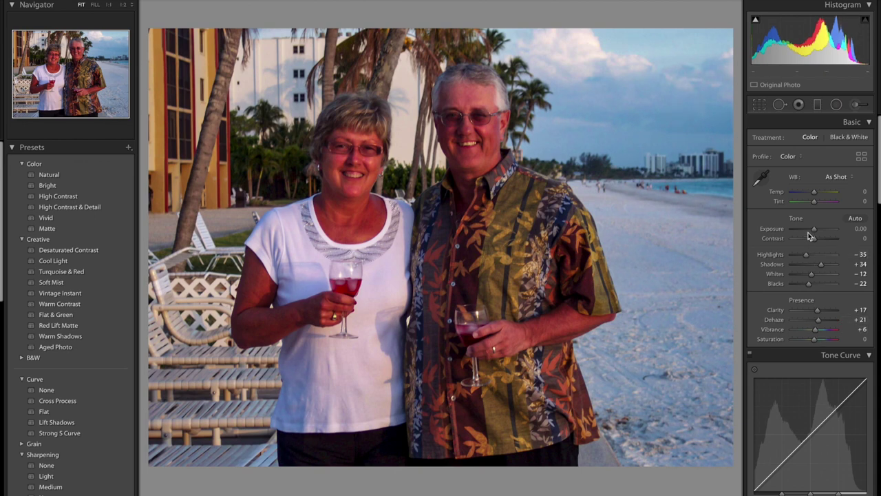
pyautogui.moveTo(815, 238)
pyautogui.mouseDown()
pyautogui.moveTo(823, 242)
pyautogui.moveTo(814, 245)
pyautogui.mouseUp()
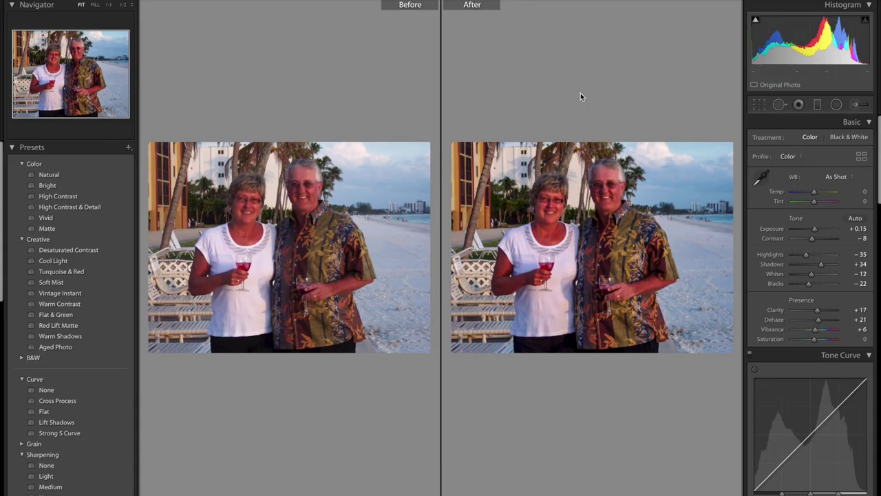
# Return to the Library grid, then open the cliff photo in Develop as a single Loupe view.
pyautogui.press('e')
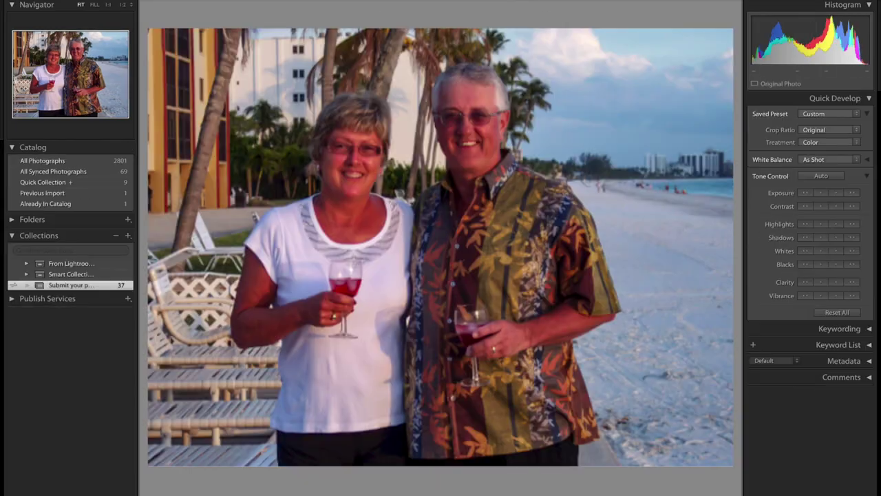
pyautogui.press('g')
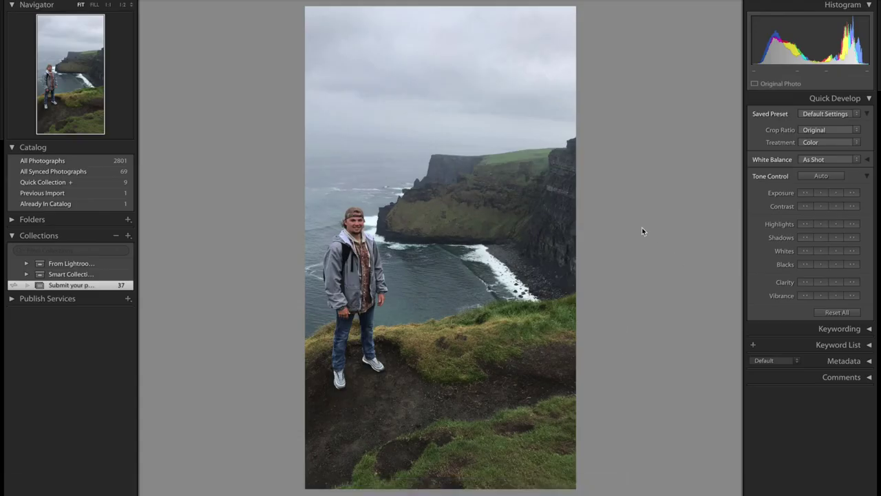
pyautogui.press('d')
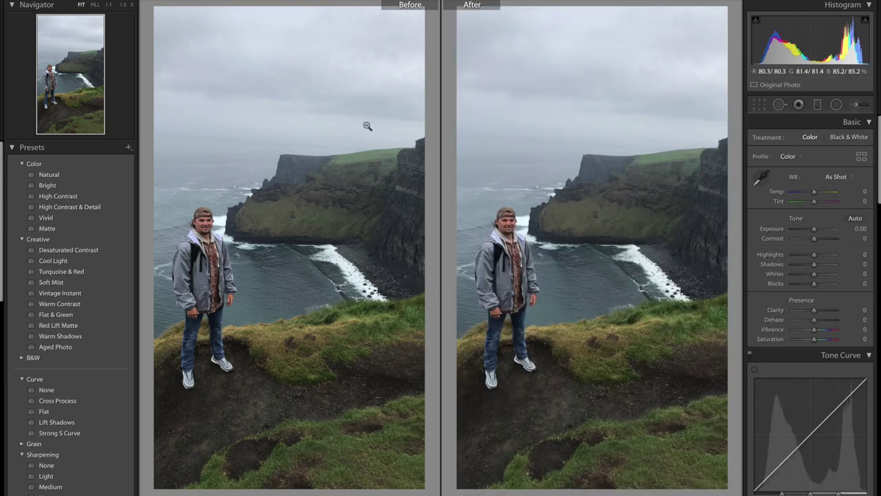
pyautogui.press('y')
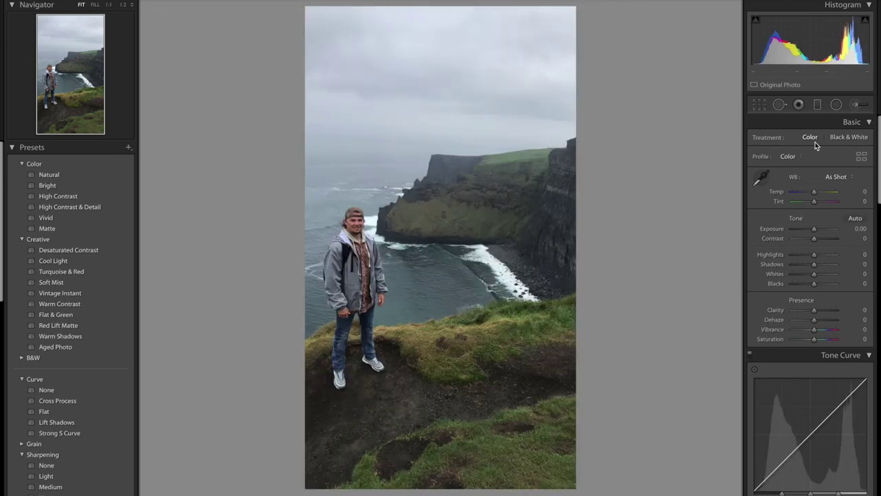
# Apply the Blue Shadows user preset from the Presets panel to the cliff photo.
pyautogui.scroll(-1, 820, 173)
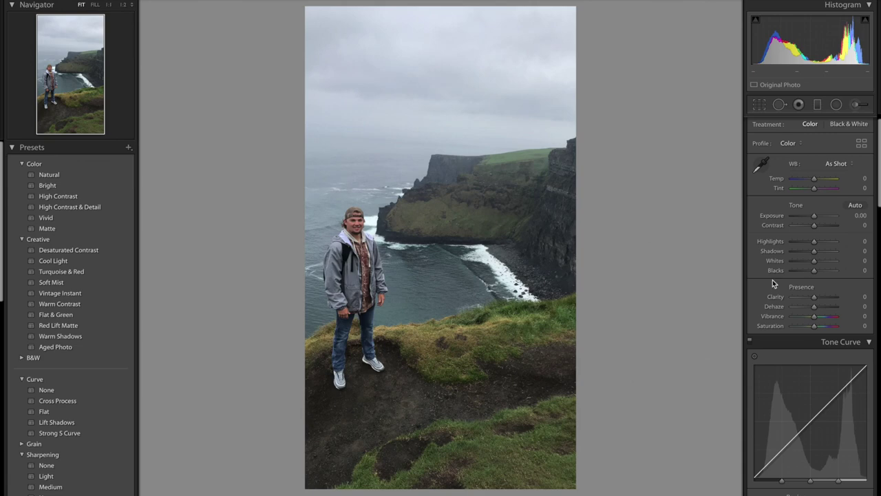
pyautogui.scroll(1, 836, 268)
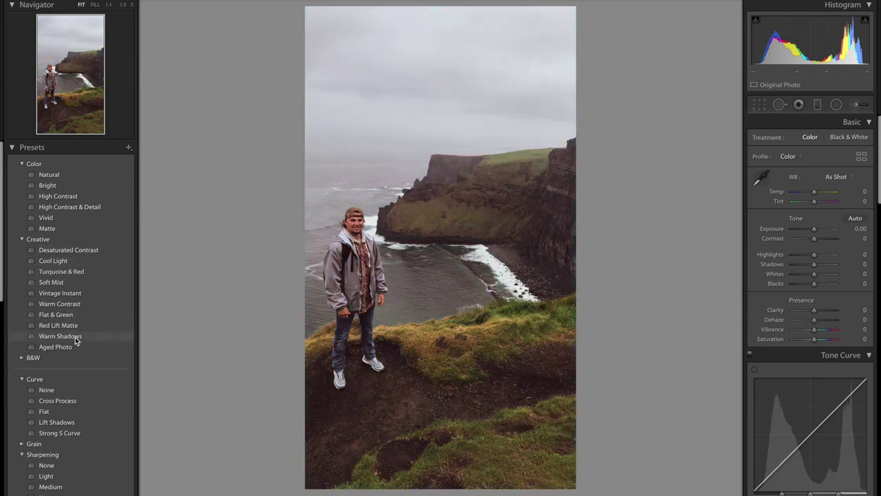
pyautogui.scroll(-5, 75, 336)
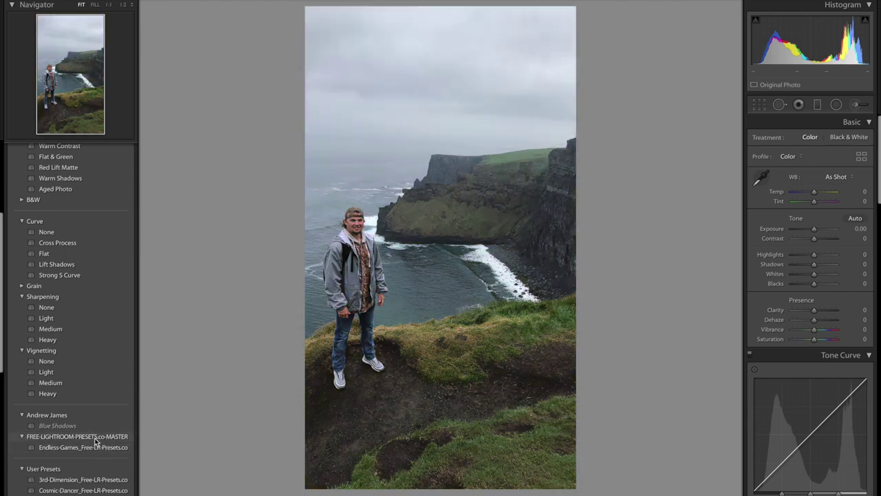
pyautogui.click(92, 425)
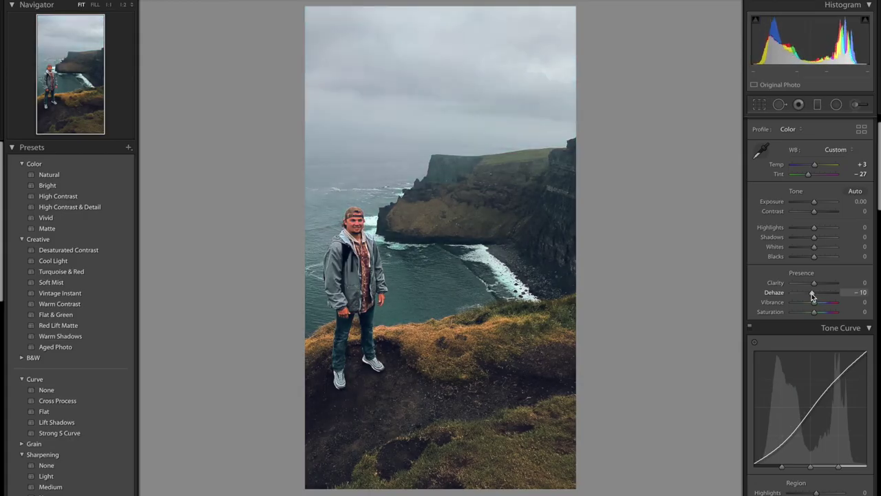
# Set Dehaze +22, Shadows +28, Highlights −7, Clarity −10, Vibrance +8 and Temp −1.
pyautogui.moveTo(812, 293); pyautogui.dragTo(820, 297)
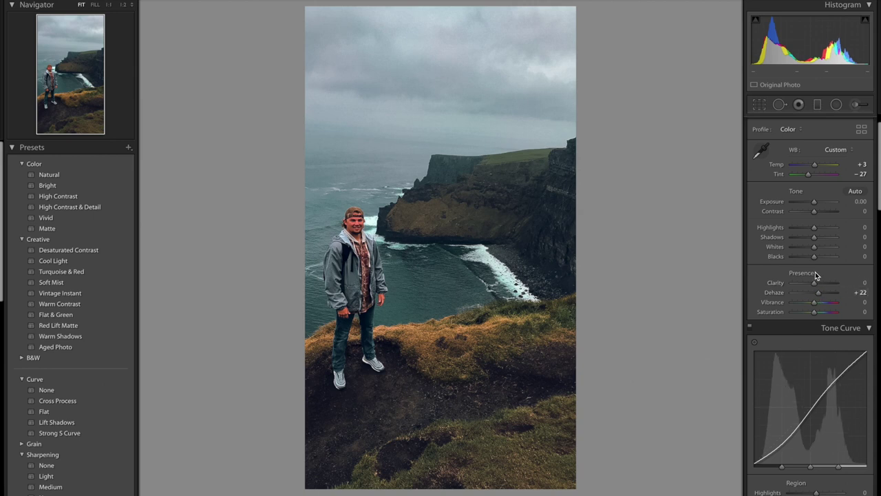
pyautogui.moveTo(819, 238); pyautogui.dragTo(822, 238)
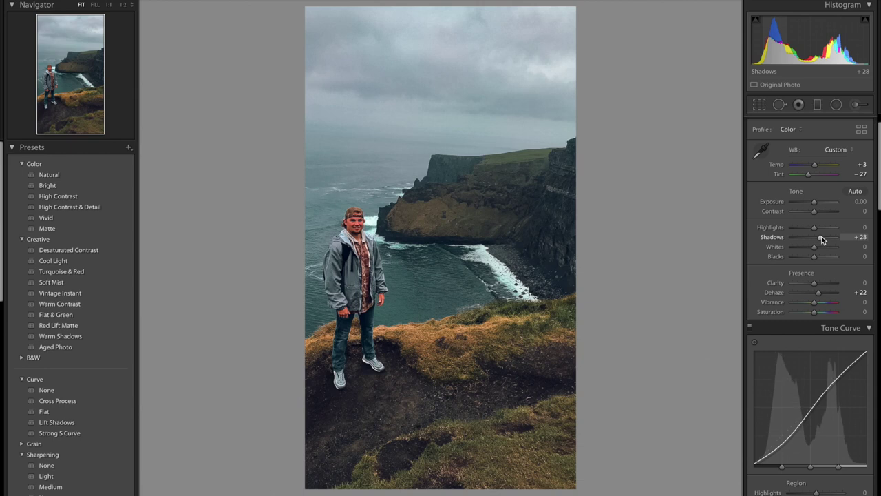
pyautogui.moveTo(815, 228)
pyautogui.mouseDown()
pyautogui.moveTo(843, 232)
pyautogui.moveTo(816, 232)
pyautogui.mouseUp()
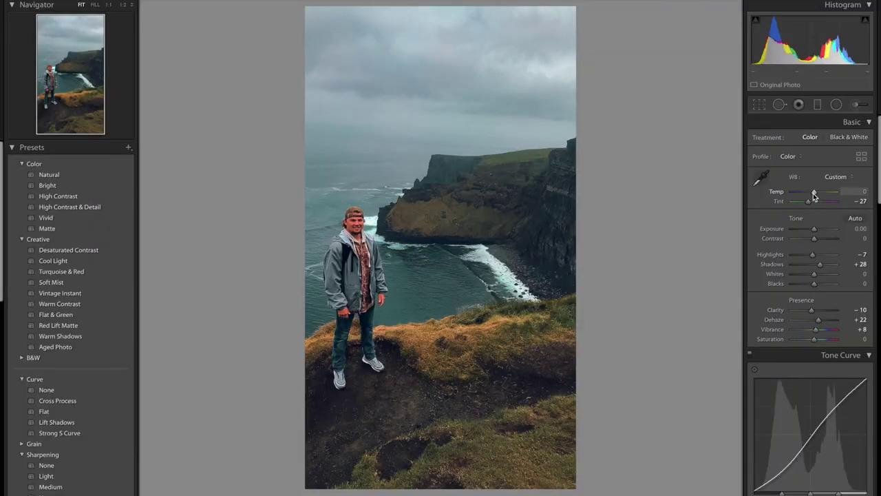
pyautogui.moveTo(814, 193); pyautogui.dragTo(813, 193)
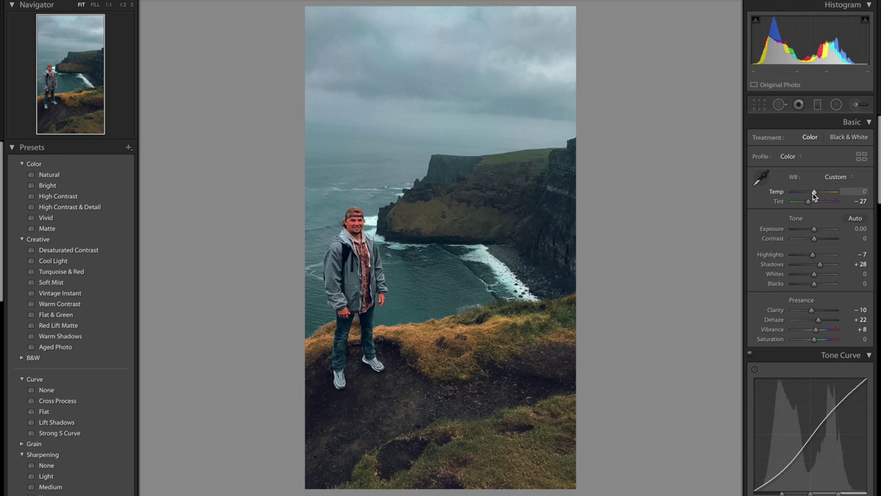
pyautogui.moveTo(813, 193); pyautogui.dragTo(812, 192)
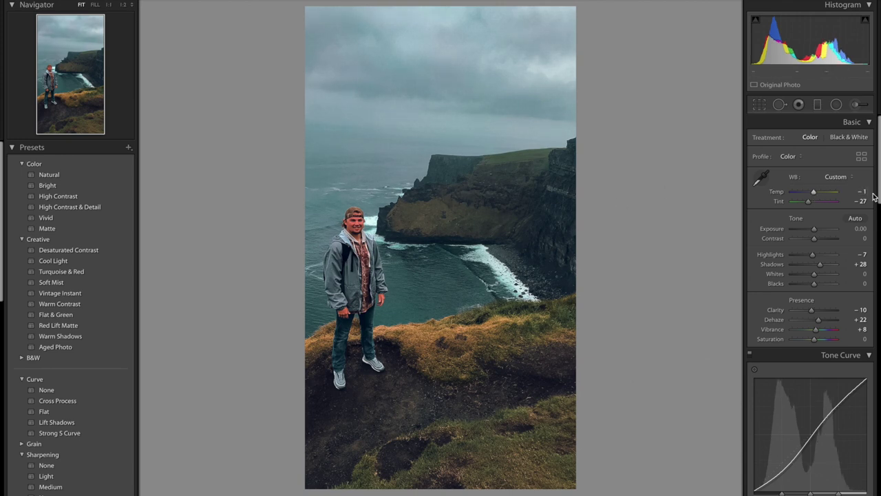
pyautogui.scroll(-2, 830, 274)
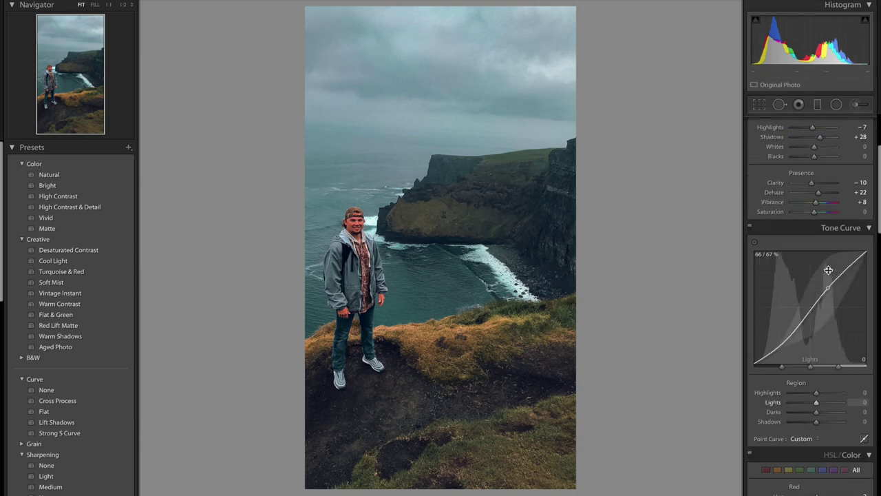
pyautogui.scroll(5, 828, 270)
# Crop sky off the top, constrain to image, auto-straighten to 0.12, and apply.
pyautogui.click(760, 104)
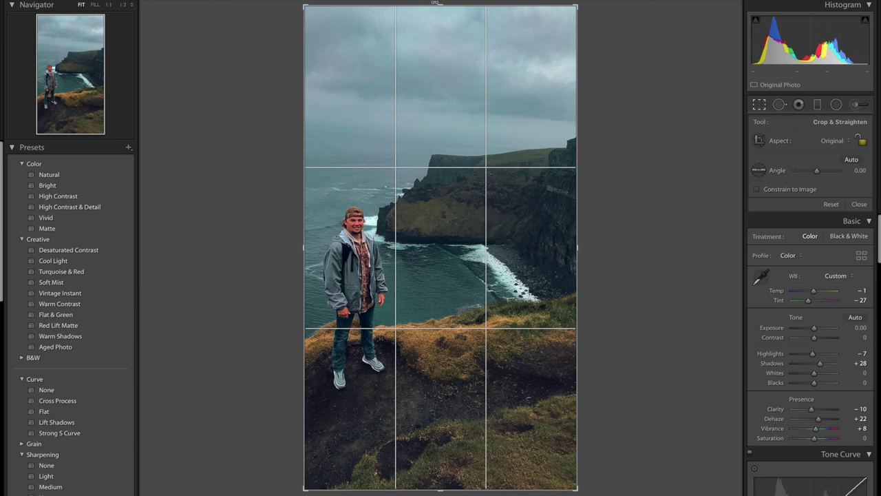
pyautogui.moveTo(438, 5); pyautogui.dragTo(440, 40)
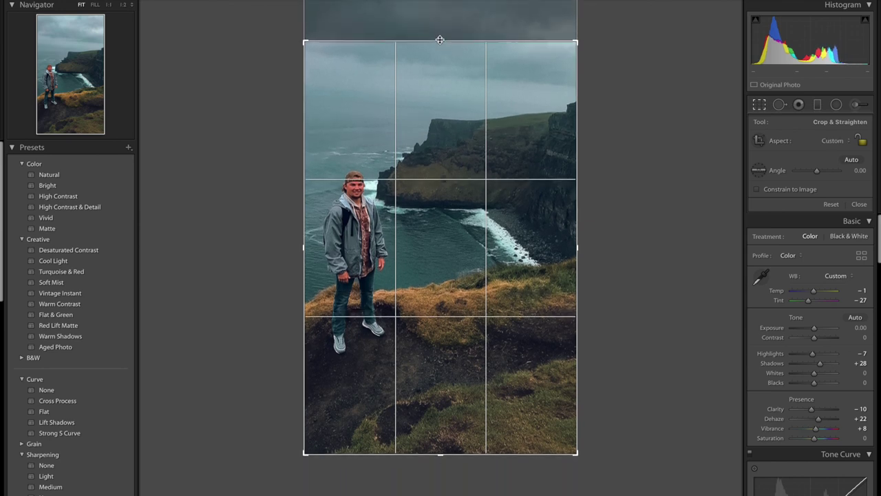
pyautogui.moveTo(570, 447); pyautogui.dragTo(578, 448)
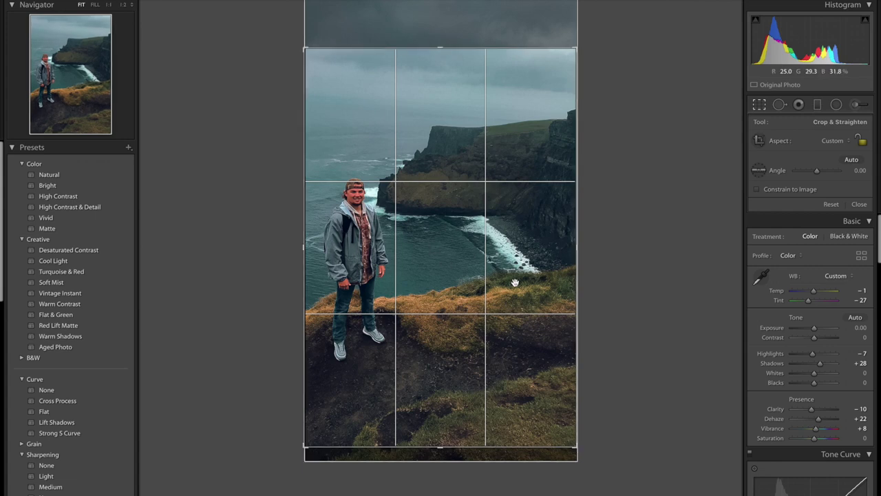
pyautogui.moveTo(415, 296); pyautogui.dragTo(415, 299)
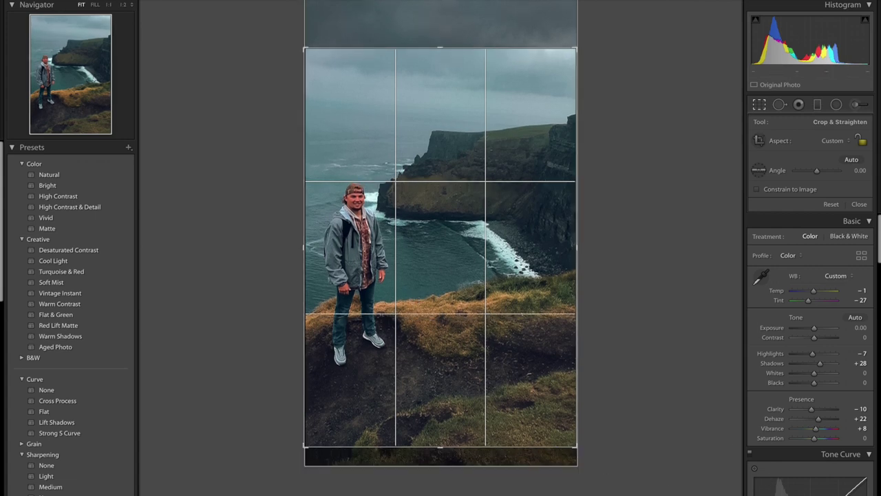
pyautogui.click(795, 191)
pyautogui.click(849, 160)
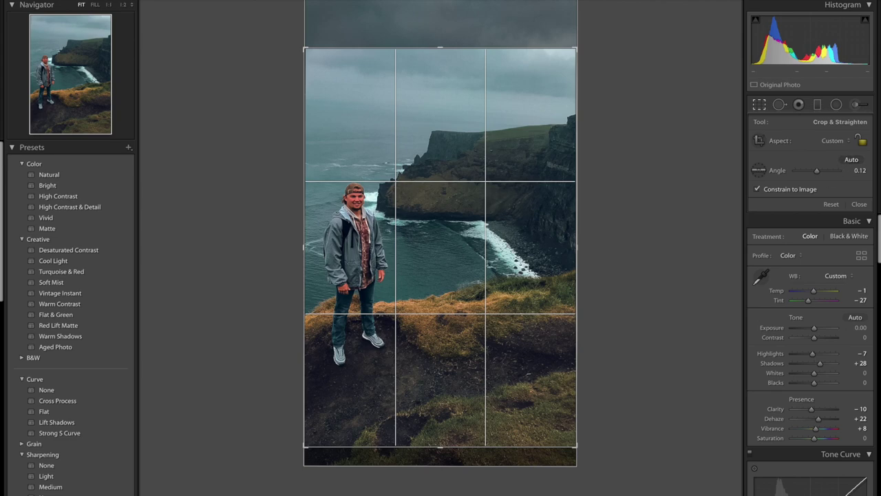
pyautogui.press('Return')
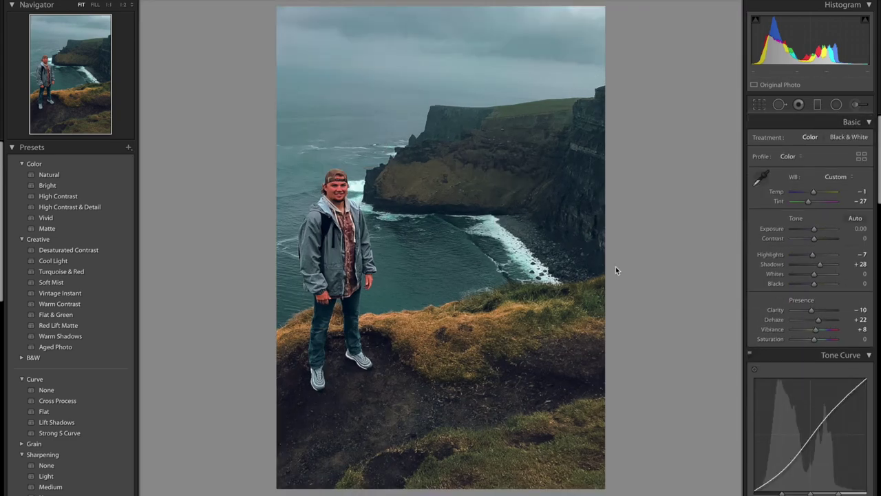
# Refine the crop, trimming more from the top and shifting the photo lower.
pyautogui.click(759, 104)
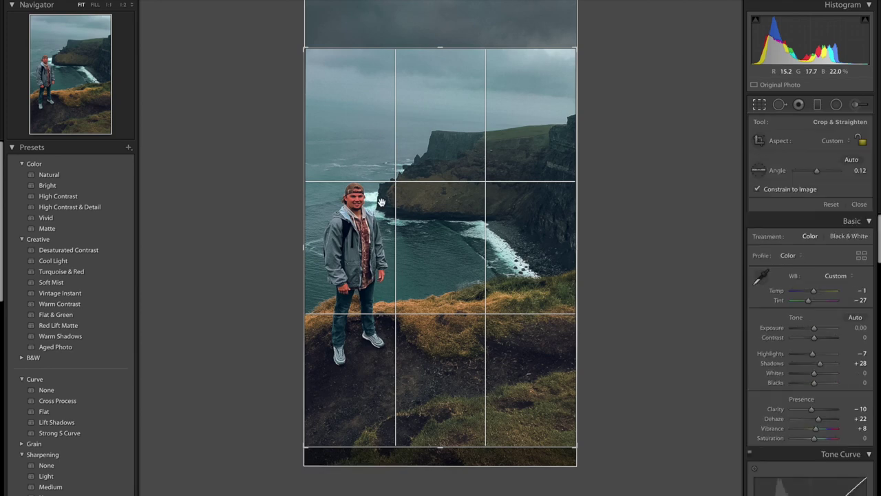
pyautogui.moveTo(464, 248); pyautogui.dragTo(463, 265)
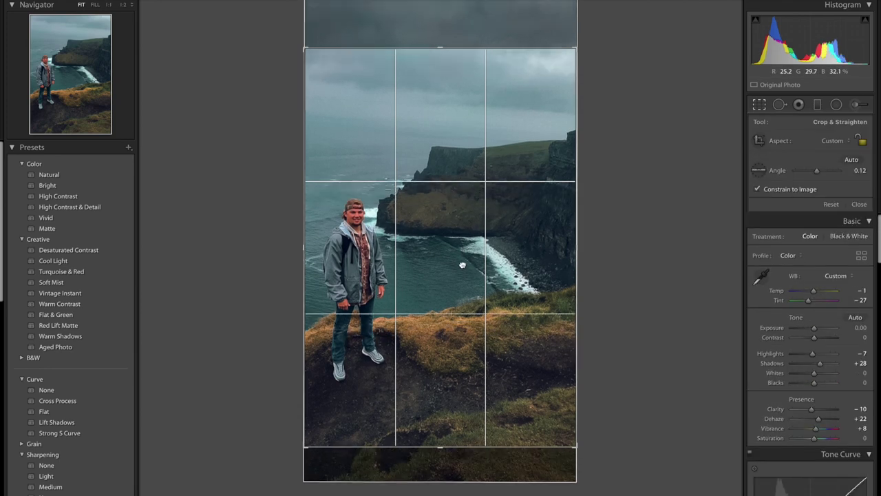
pyautogui.moveTo(439, 23); pyautogui.dragTo(440, 59)
pyautogui.moveTo(440, 229); pyautogui.dragTo(440, 243)
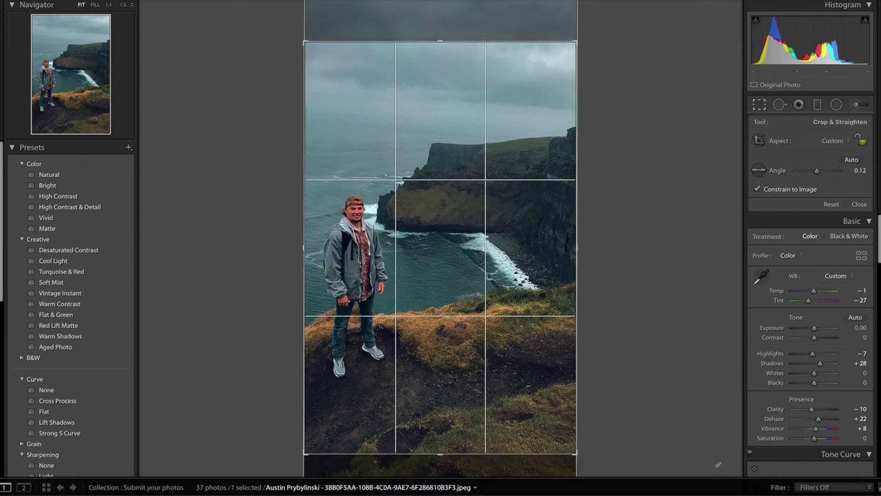
pyautogui.press('Return')
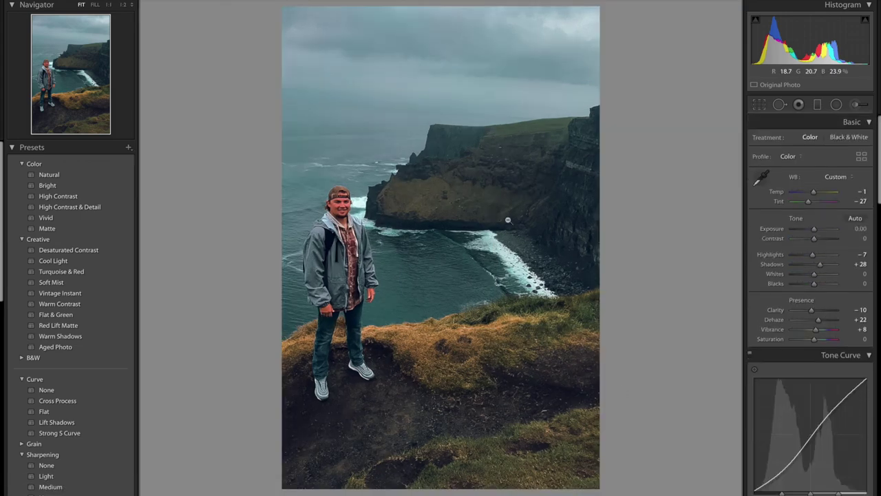
# Adjust HSL: Yellow saturation −42, Green luminance −84, Aqua luminance −87, Blue saturation −100.
pyautogui.click(371, 221)
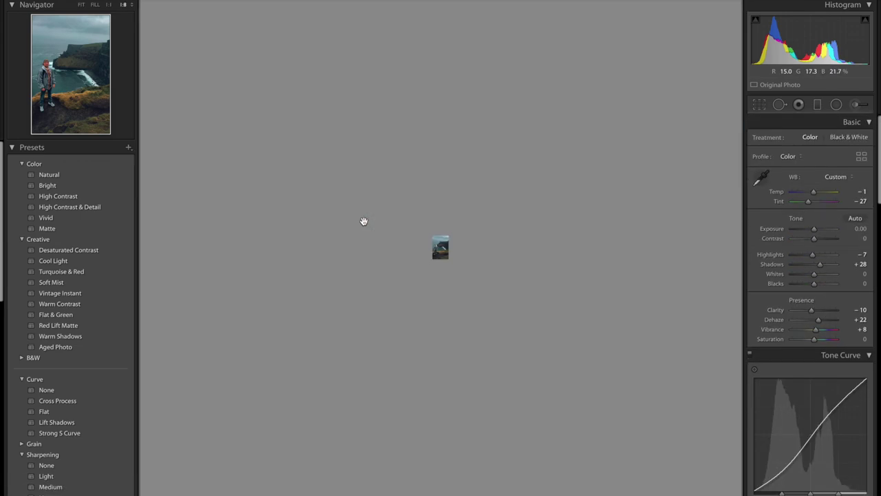
pyautogui.hotkey('ctrl', '-')
pyautogui.hotkey('ctrl', '-')
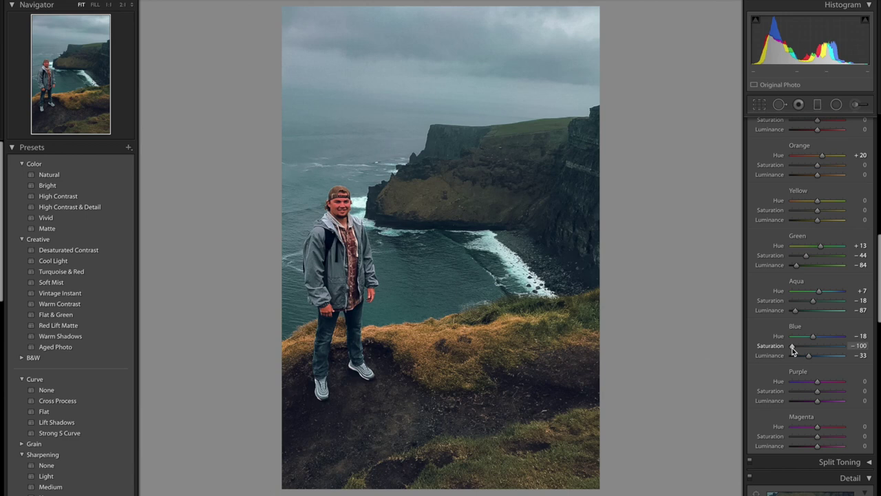
pyautogui.moveTo(813, 303)
pyautogui.mouseDown()
pyautogui.moveTo(804, 301)
pyautogui.moveTo(831, 303)
pyautogui.moveTo(816, 305)
pyautogui.mouseUp()
pyautogui.scroll(2, 816, 255)
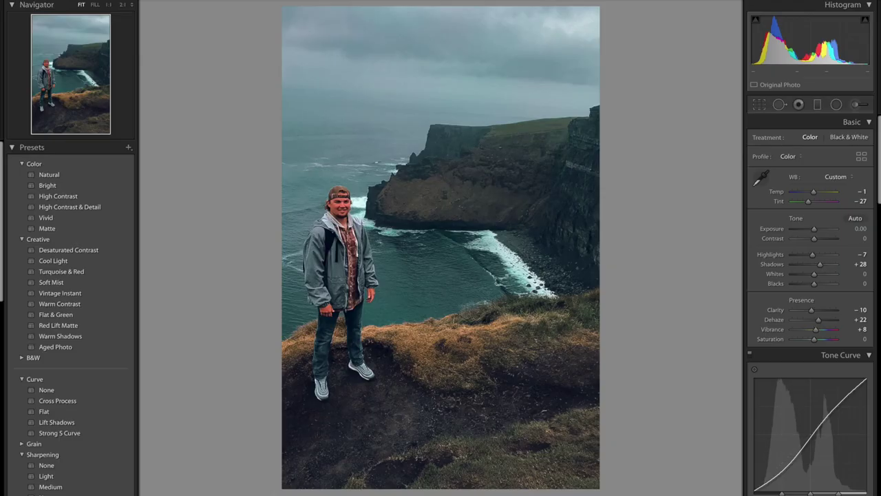
pyautogui.press('y')
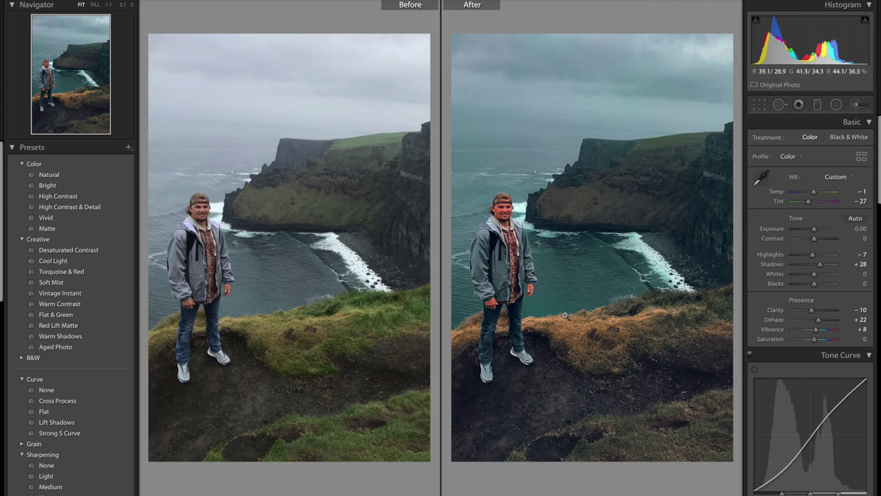
# Zoom and pan the Before/After previews to compare the cliff top, then fit both to view.
pyautogui.click(208, 101)
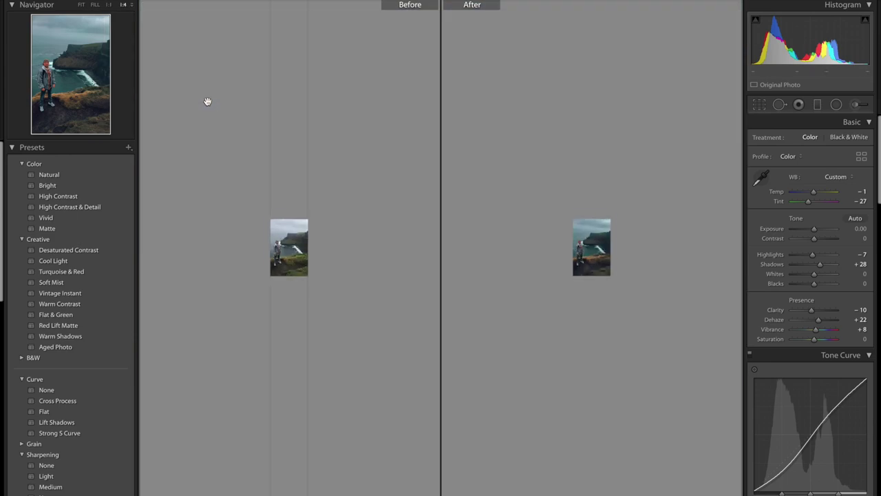
pyautogui.hotkey('ctrl', '=')
pyautogui.hotkey('ctrl', '=')
pyautogui.hotkey('ctrl', '=')
pyautogui.moveTo(269, 85); pyautogui.dragTo(248, 282)
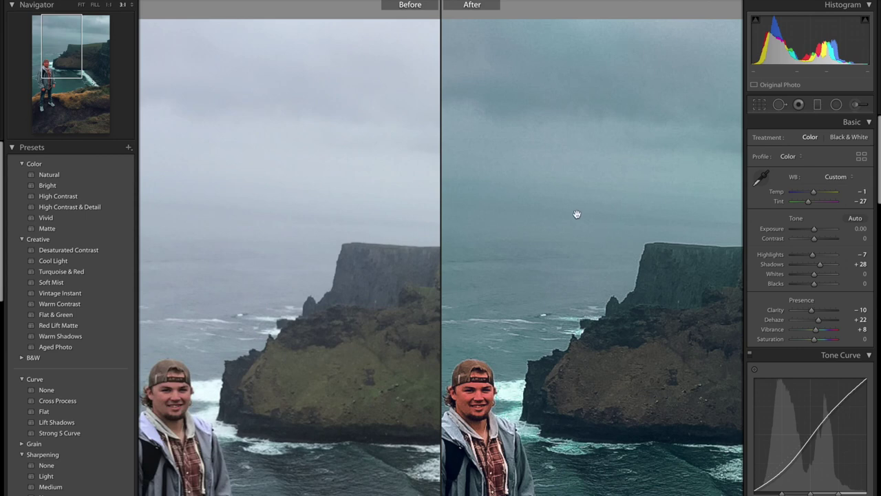
pyautogui.hotkey('ctrl', '-')
pyautogui.hotkey('ctrl', '-')
pyautogui.hotkey('ctrl', '-')
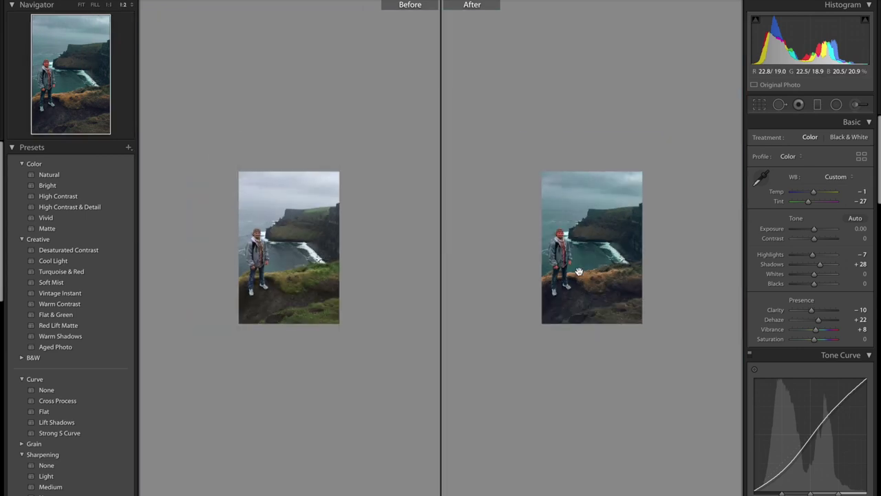
pyautogui.hotkey('ctrl', '+')
pyautogui.hotkey('ctrl', '+')
pyautogui.hotkey('ctrl', '-')
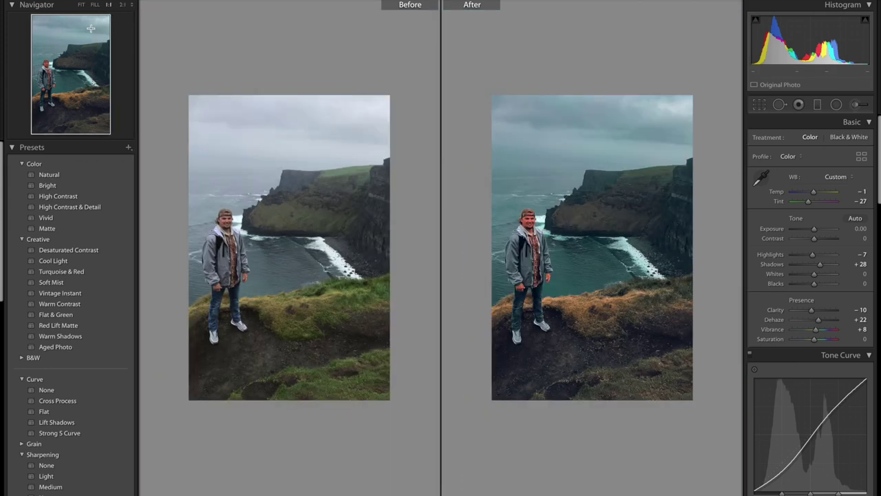
pyautogui.click(81, 5)
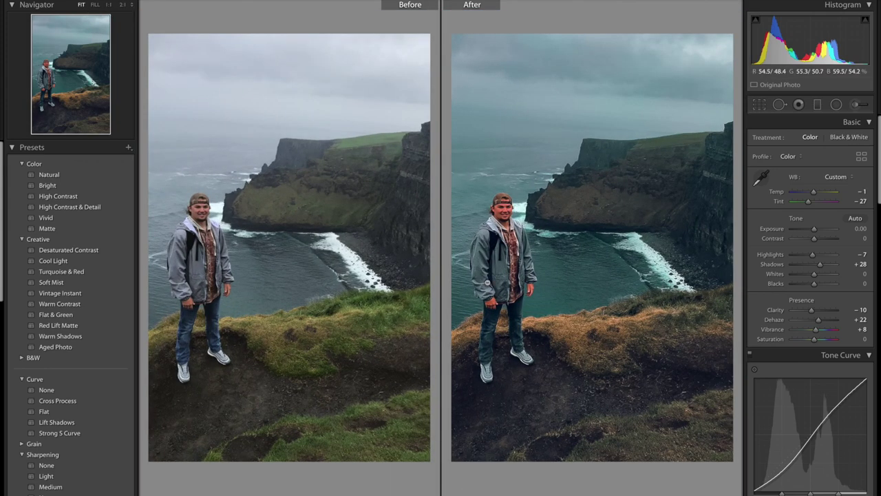